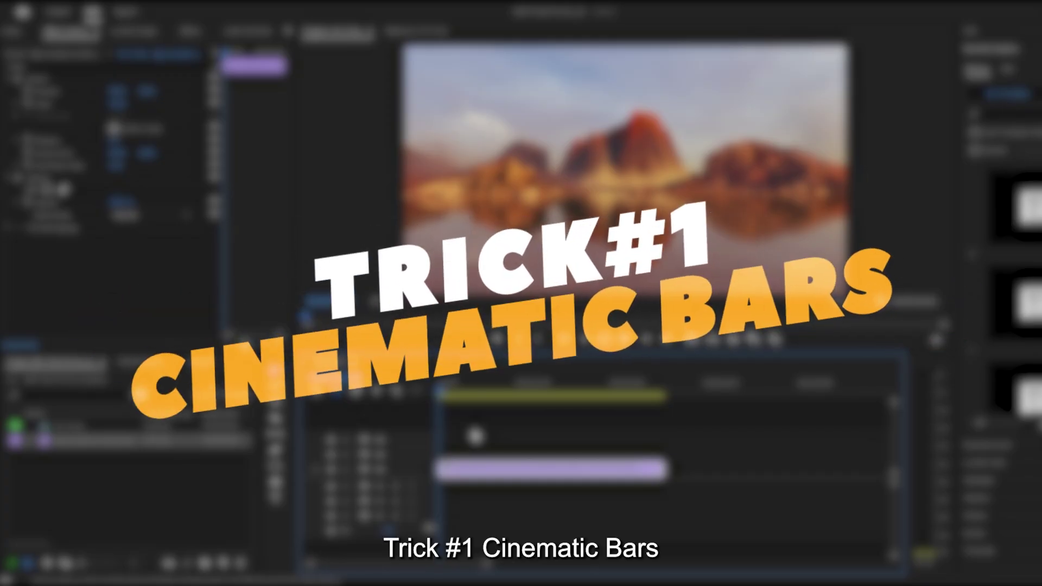
mouse_move(446, 392)
mouse_down()
mouse_move(539, 395)
mouse_move(444, 398)
mouse_up()
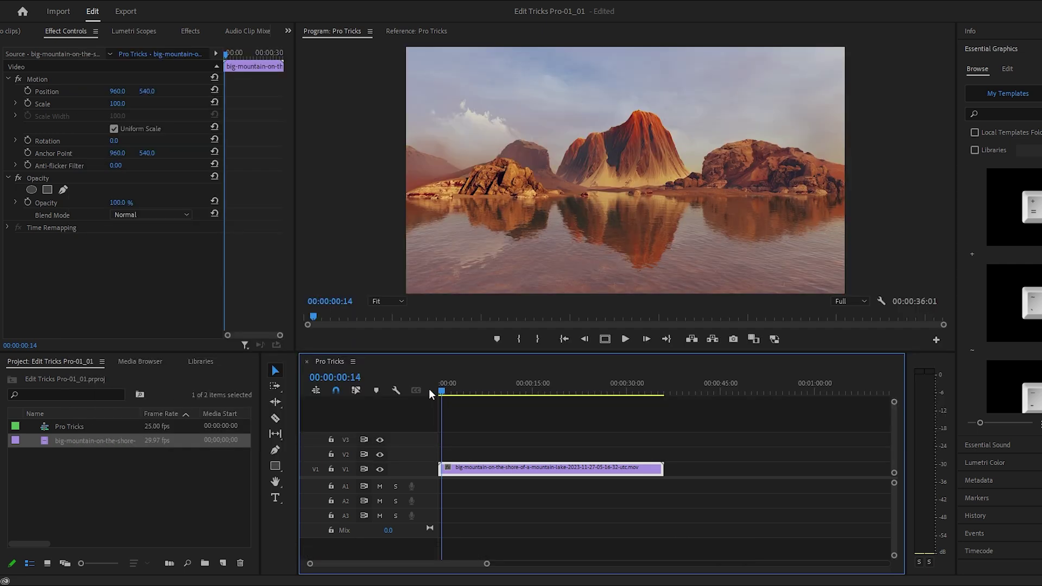
drag(442, 391, 431, 390)
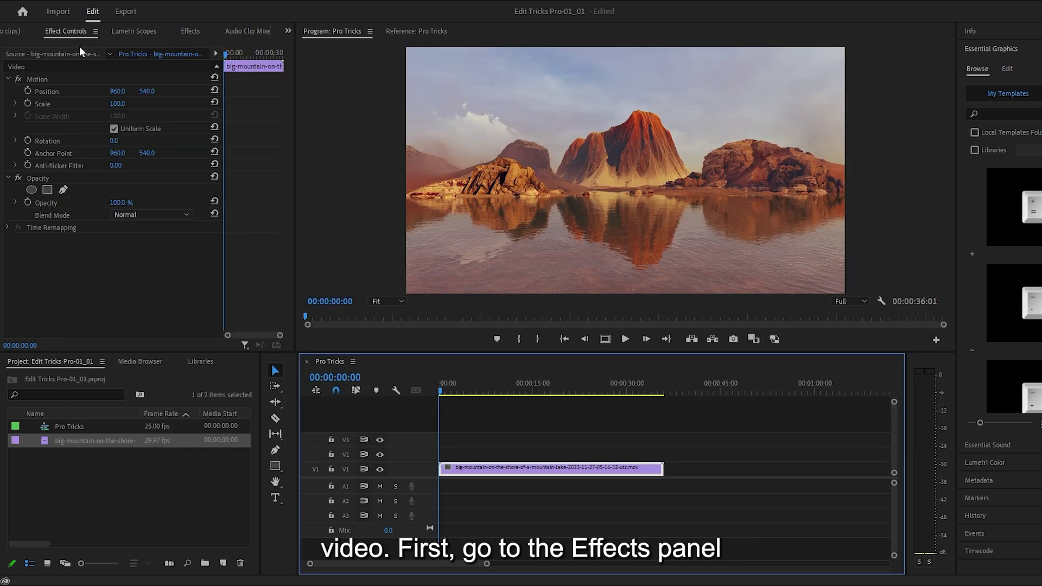
Step: Apply the Crop effect to the mountain lake clip on V1 and enlarge the program monitor
click(186, 32)
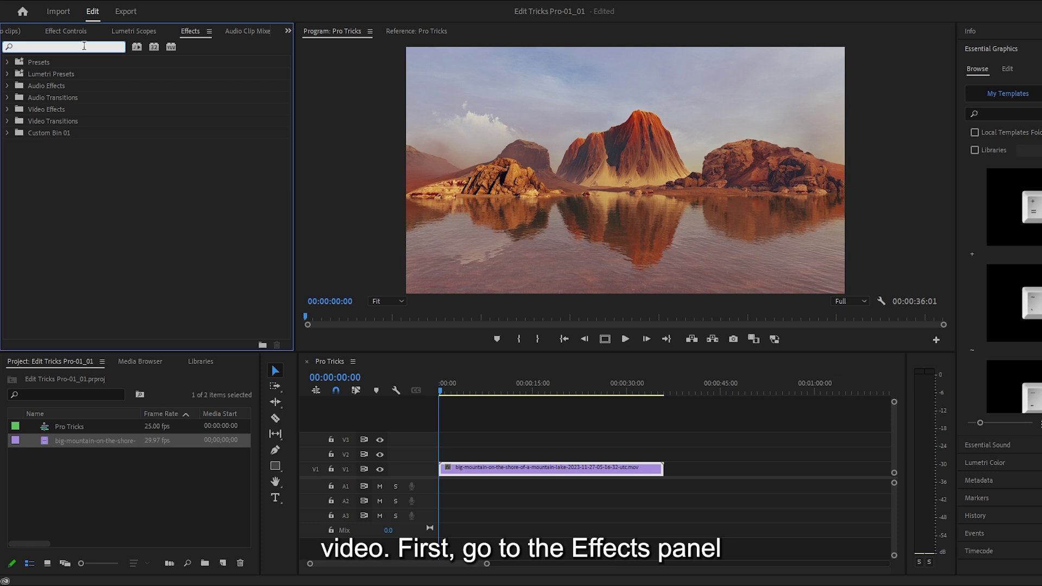
text(crop)
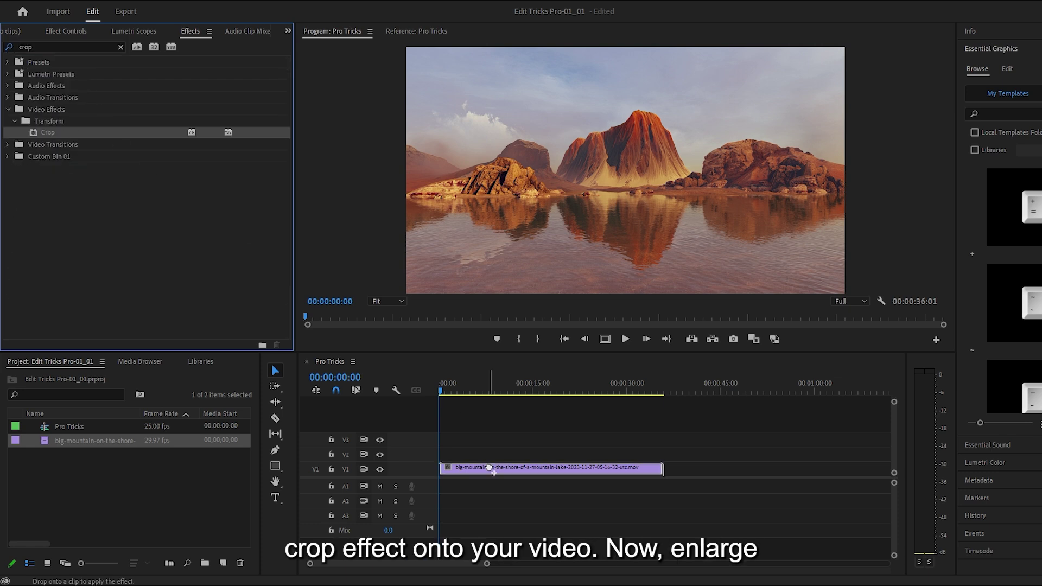
drag(489, 466, 490, 466)
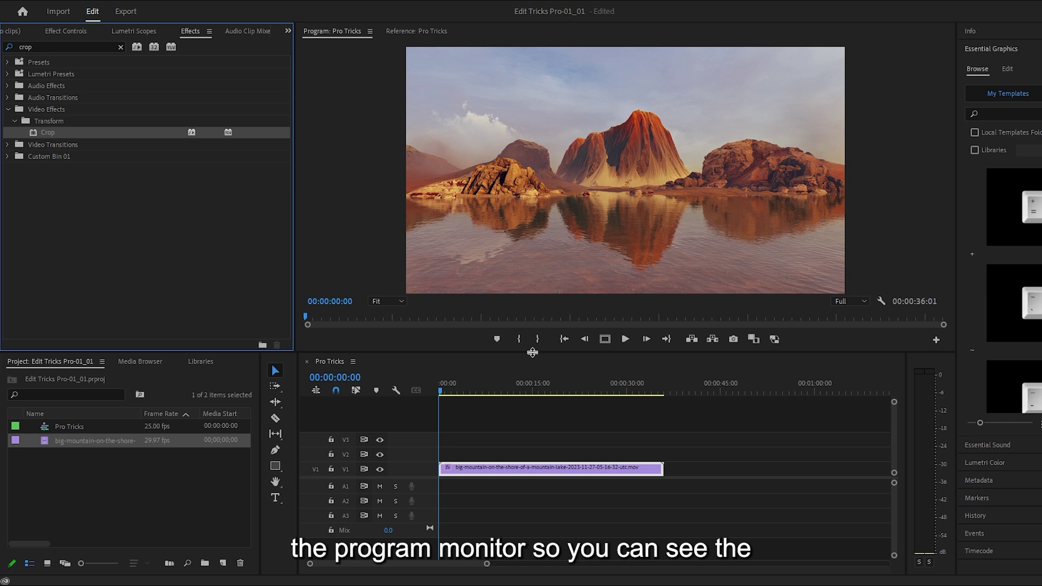
drag(532, 353, 532, 462)
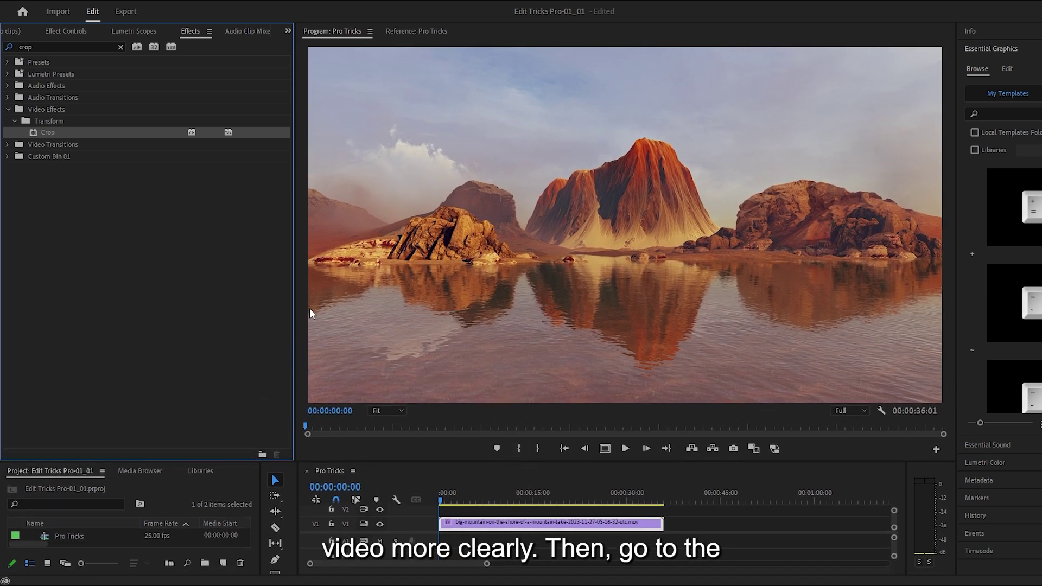
Step: Show the mountain clip's Crop effect settings and turn on safe margins in the program monitor
click(60, 31)
click(57, 240)
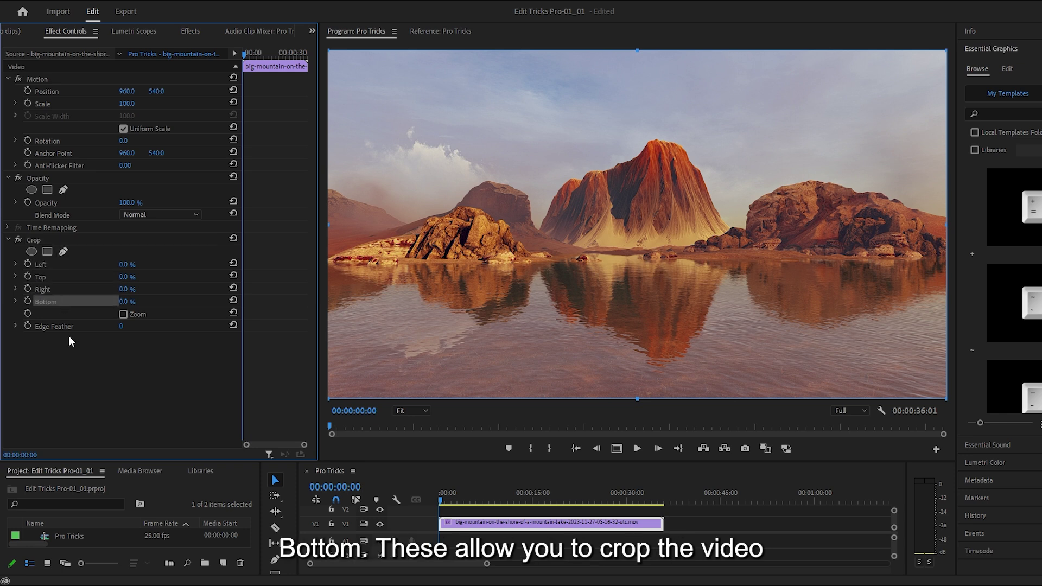
click(67, 261)
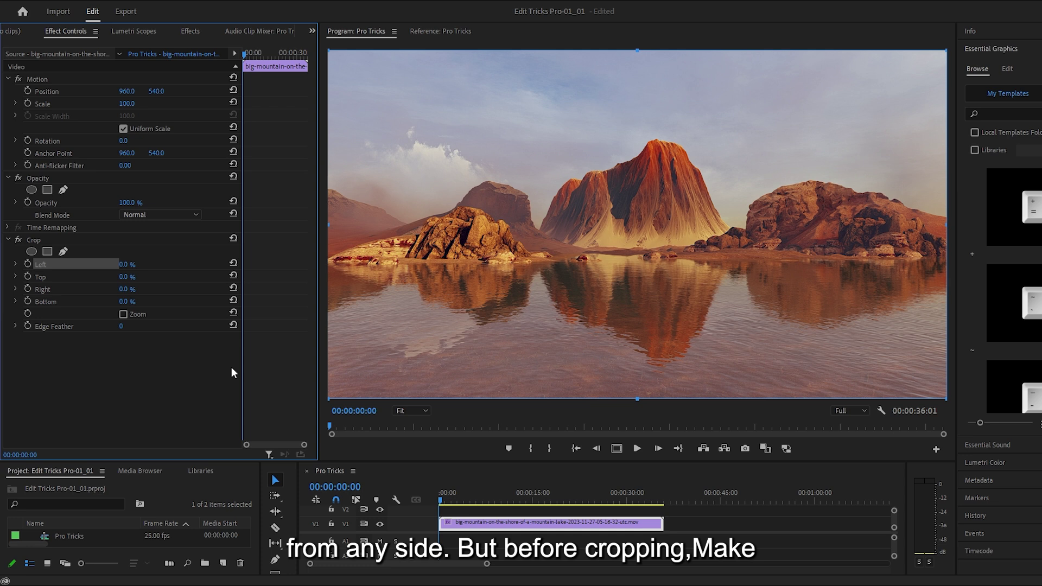
click(615, 448)
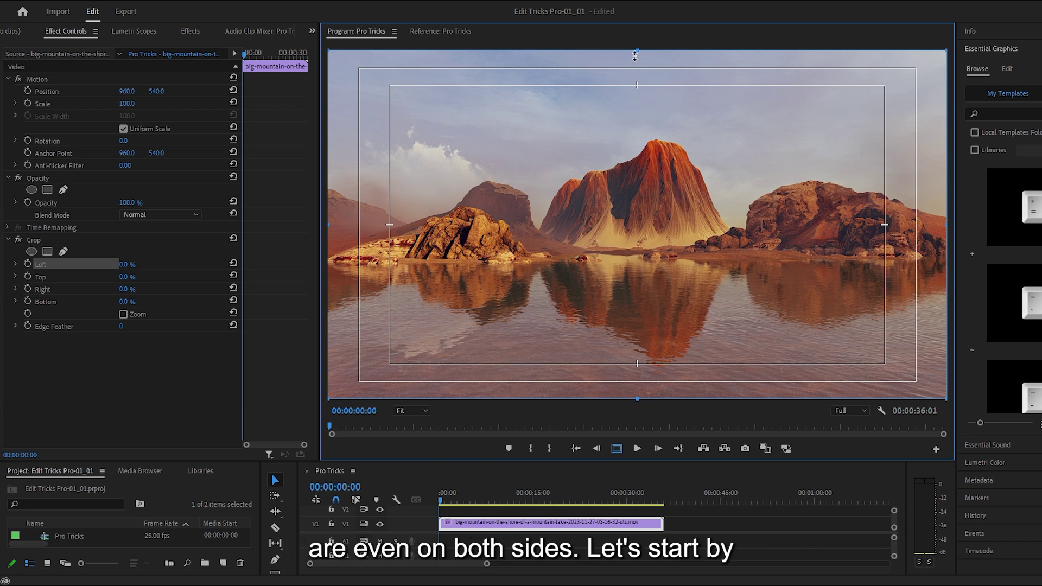
Step: Crop the mountain clip by 5% at both the top and the bottom, and hide the safe margins
click(85, 279)
drag(123, 282, 151, 282)
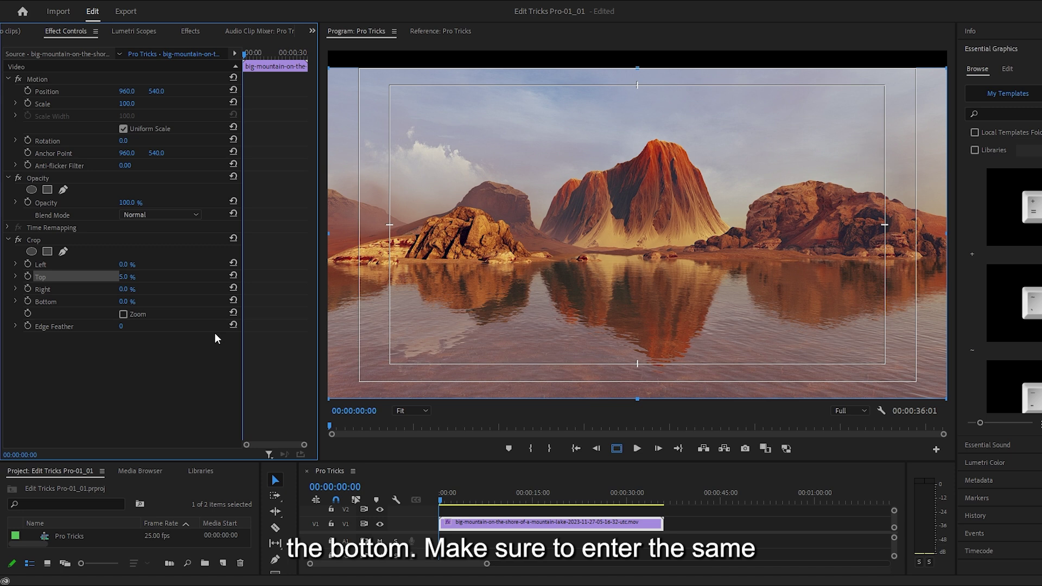
click(123, 303)
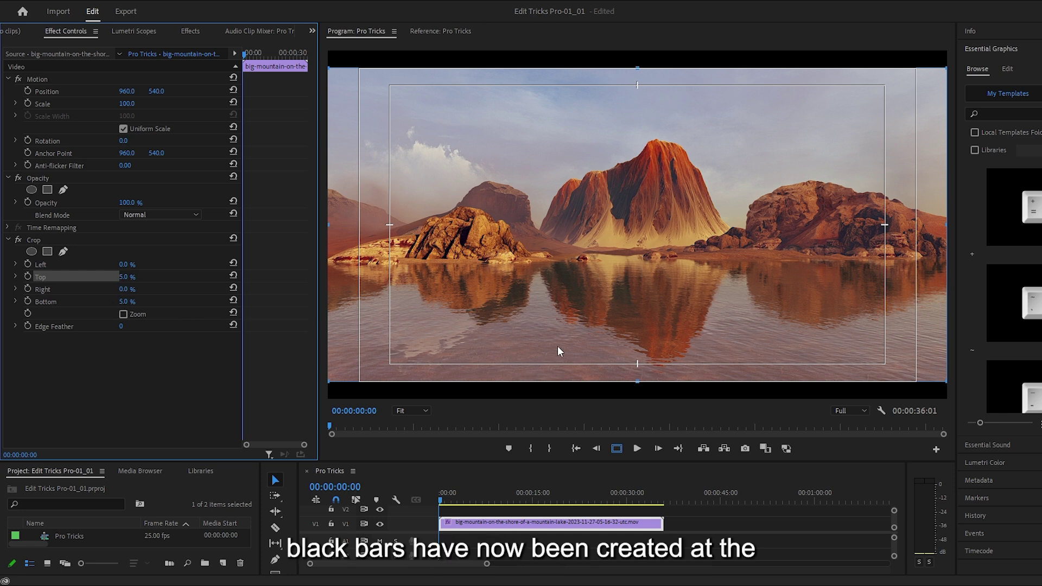
click(617, 450)
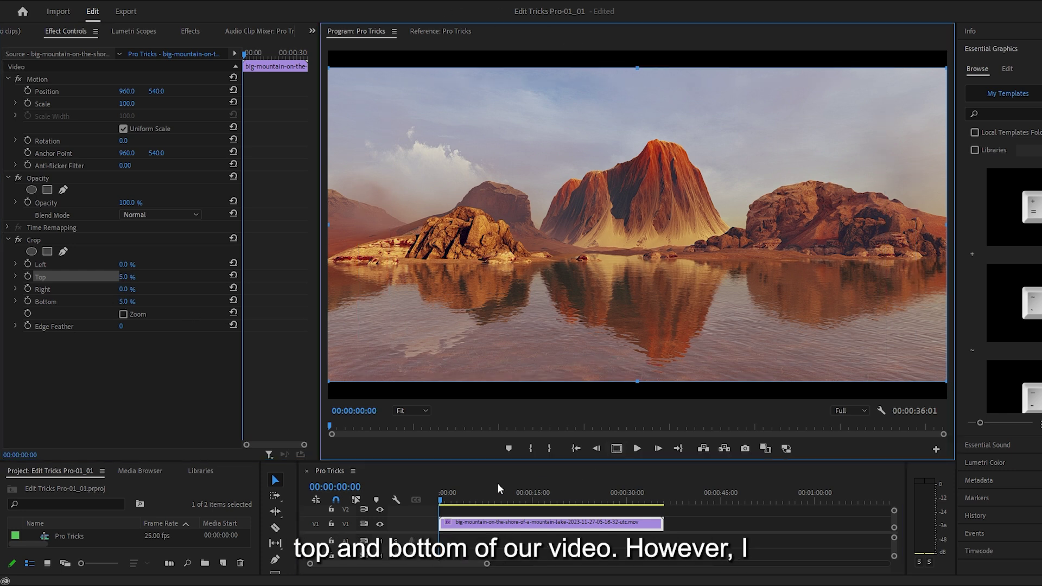
Step: Turn the safe margins back on and set the mountain clip's top and bottom crop to 10%
mouse_move(446, 497)
mouse_down()
mouse_move(549, 497)
mouse_move(449, 498)
mouse_up()
click(616, 449)
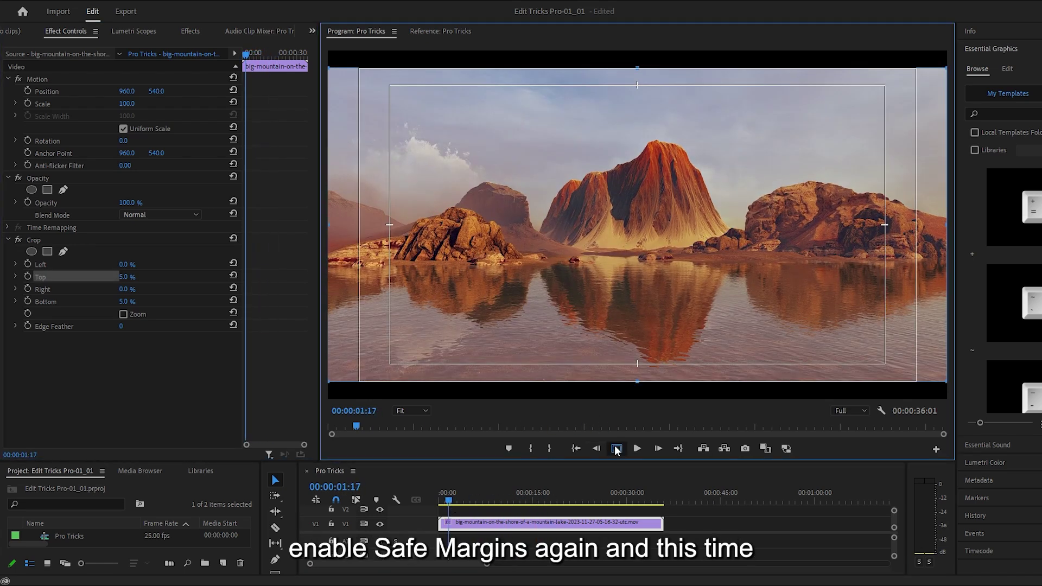
click(126, 278)
text(10)
key(Return)
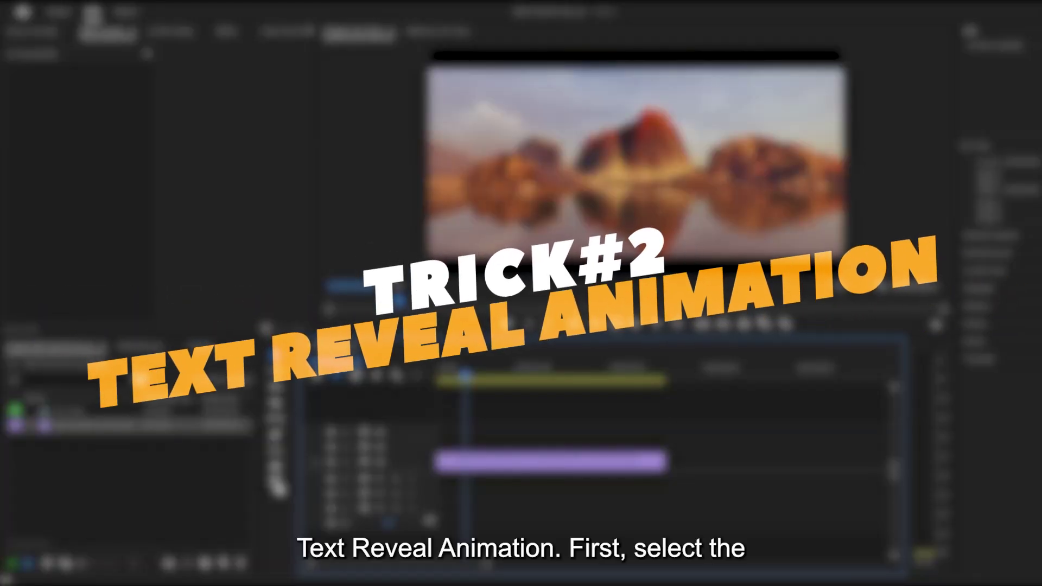
Step: Add a text layer reading CINEMATIC BARS over the video at 00:00:04:08 with the Type tool
click(275, 482)
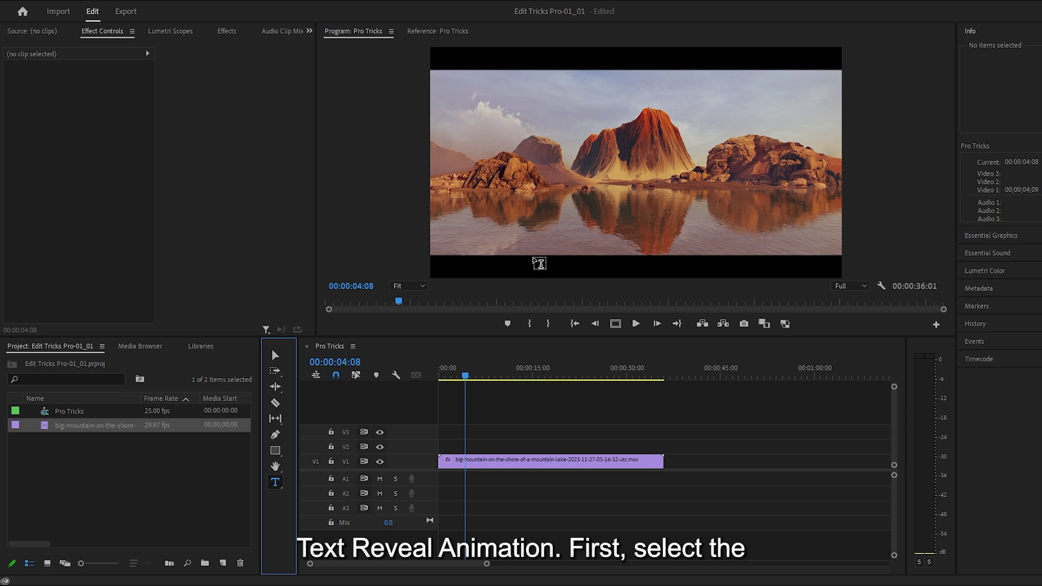
click(557, 177)
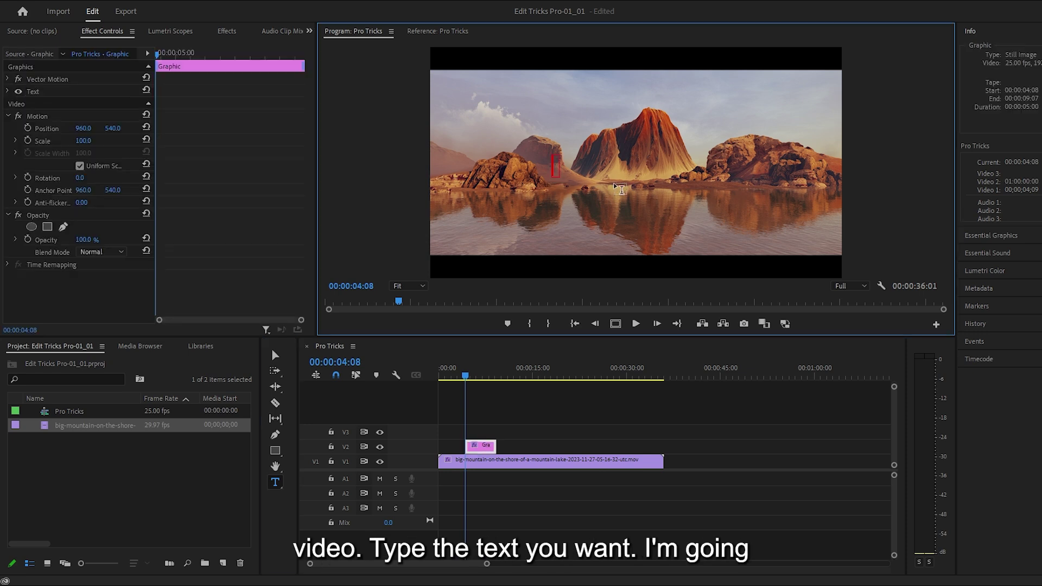
text(CINEMATI)
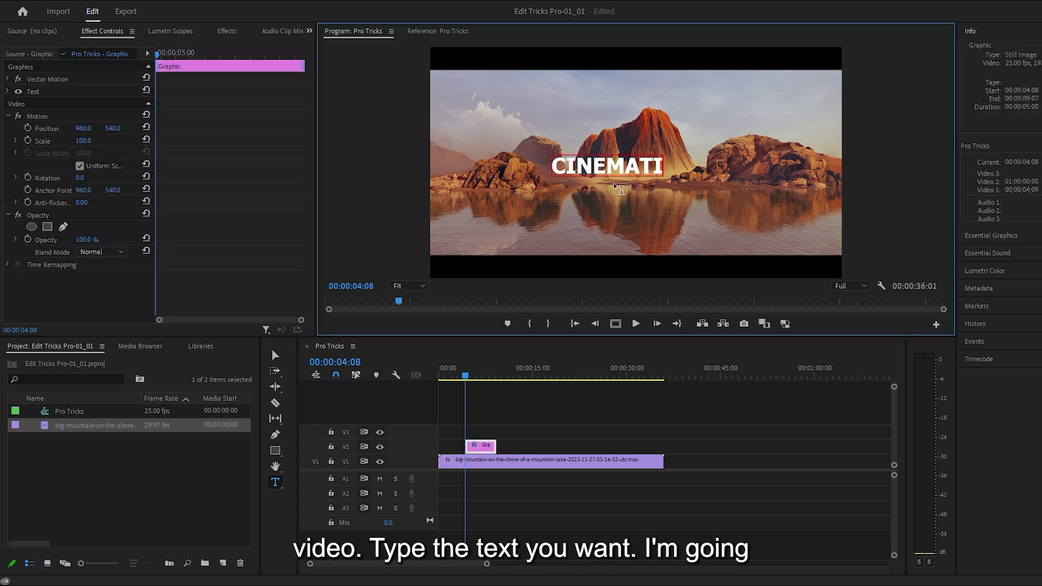
text(C BARS)
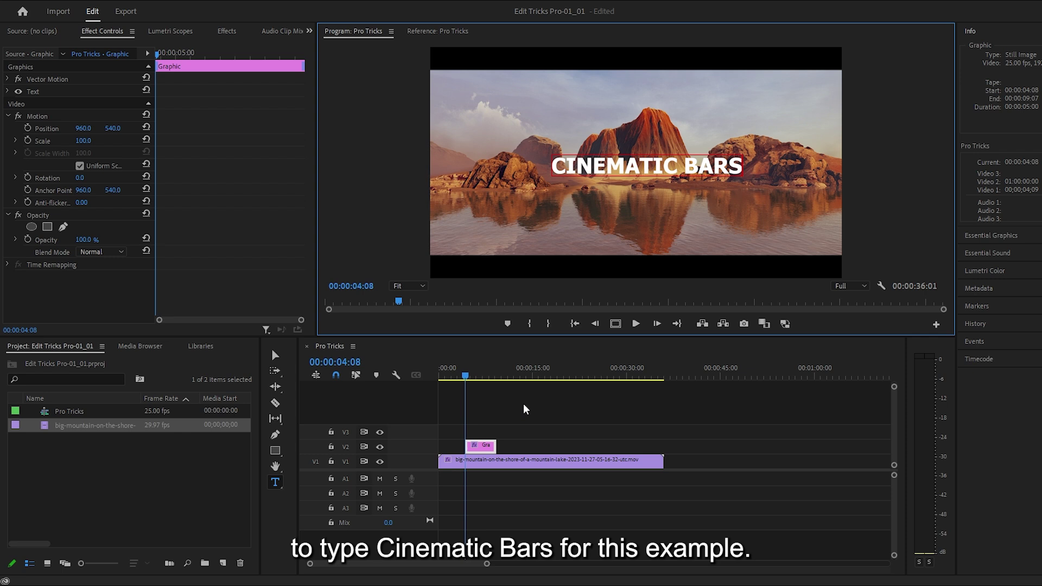
click(524, 409)
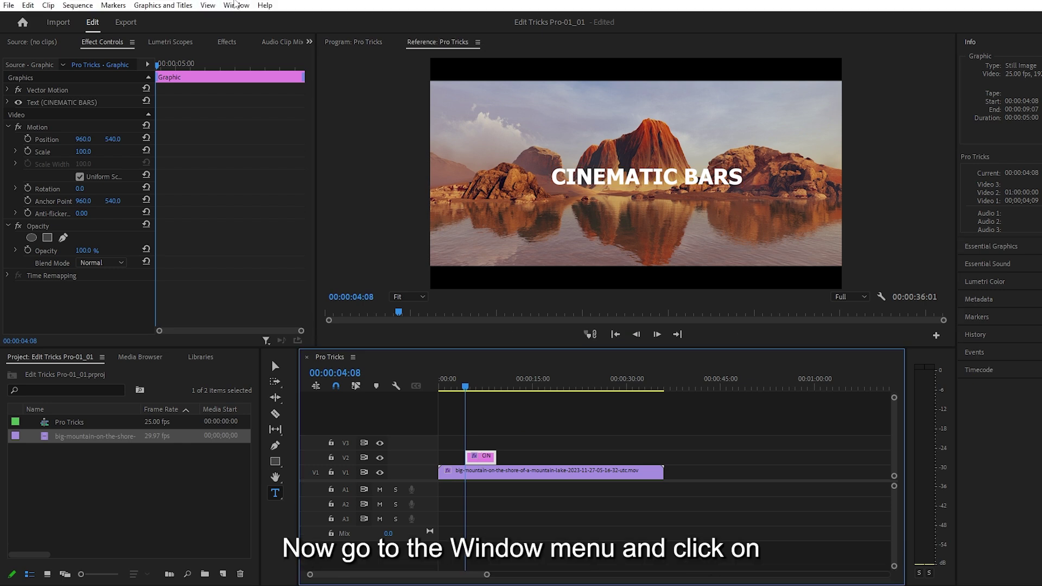
Step: Show the title's Essential Graphics properties and enlarge both the properties area and the monitor
click(236, 5)
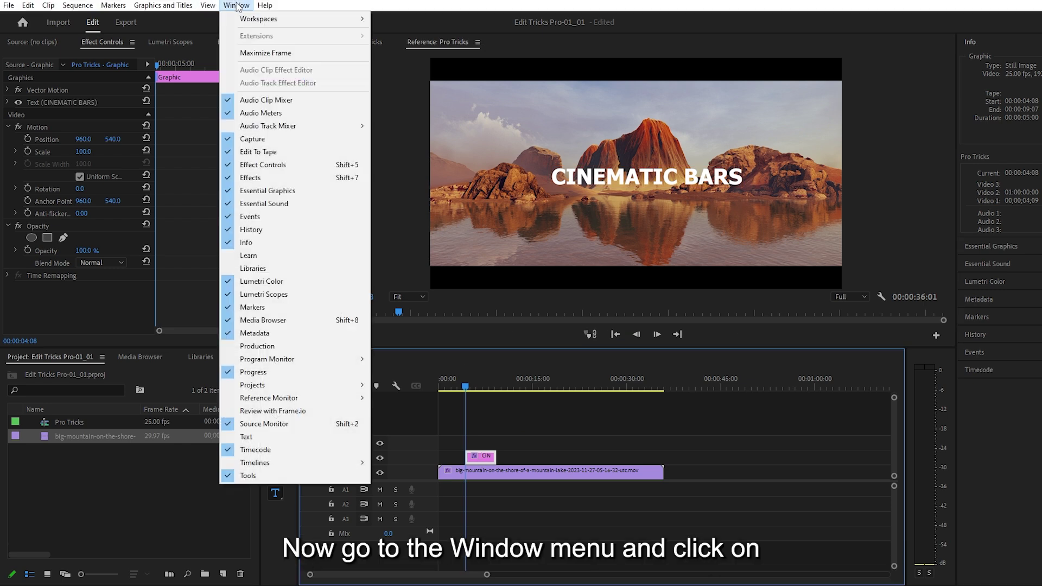
click(266, 193)
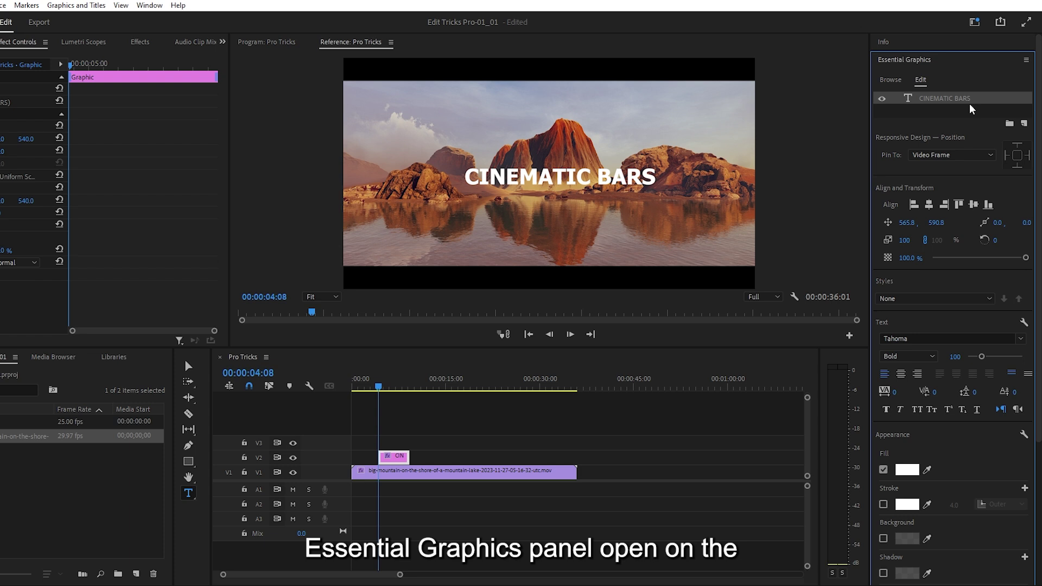
drag(871, 249, 816, 250)
drag(622, 349, 622, 445)
Step: Extend the title clip to the end of the mountain clip, and scale its text to 147 centered horizontally
drag(409, 501, 580, 499)
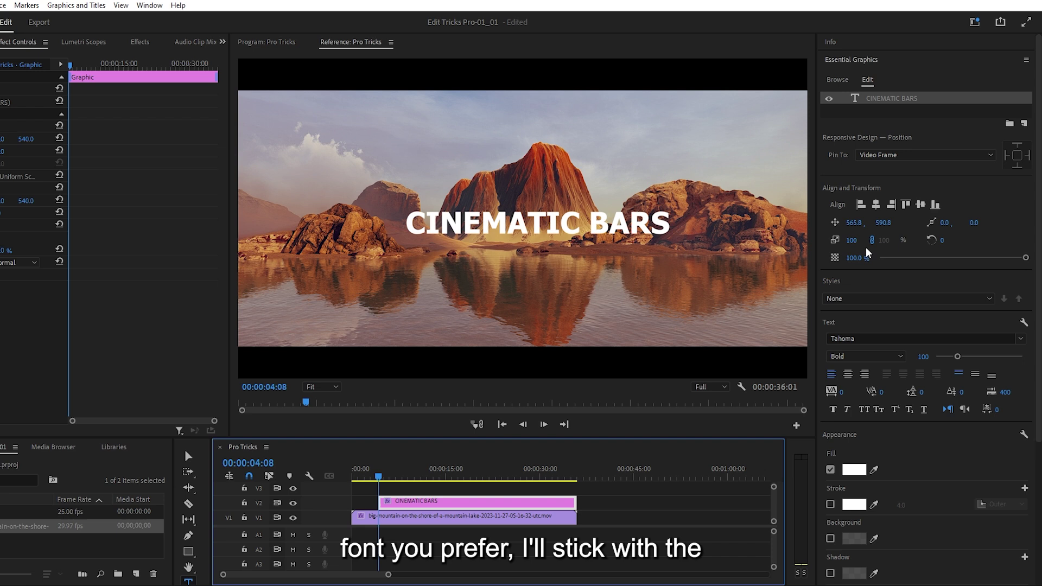
drag(852, 240, 877, 221)
click(877, 206)
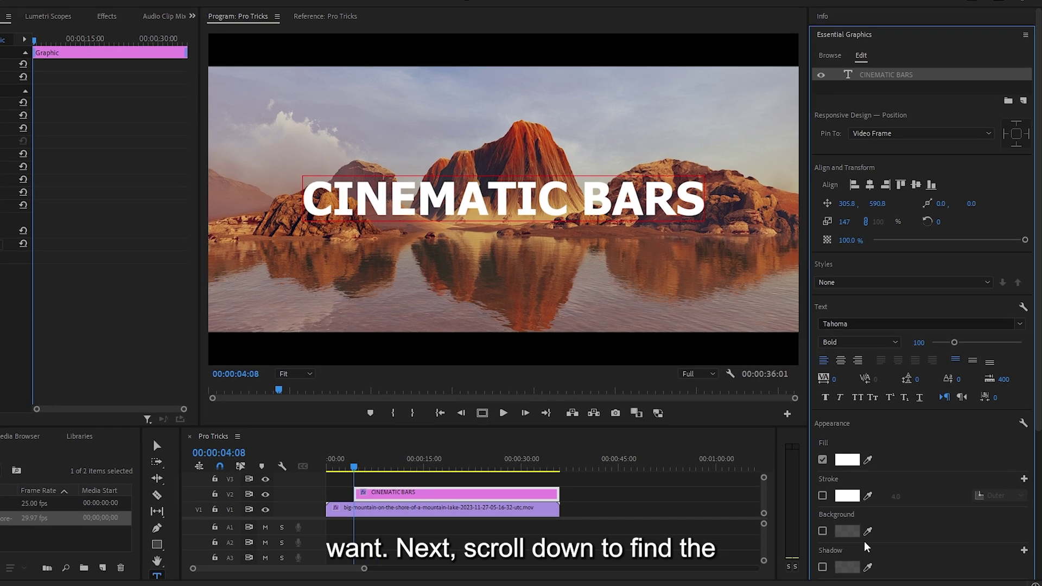
Step: Enable a dark drop shadow on the title text and adjust its opacity
scroll(928, 495, down, 3)
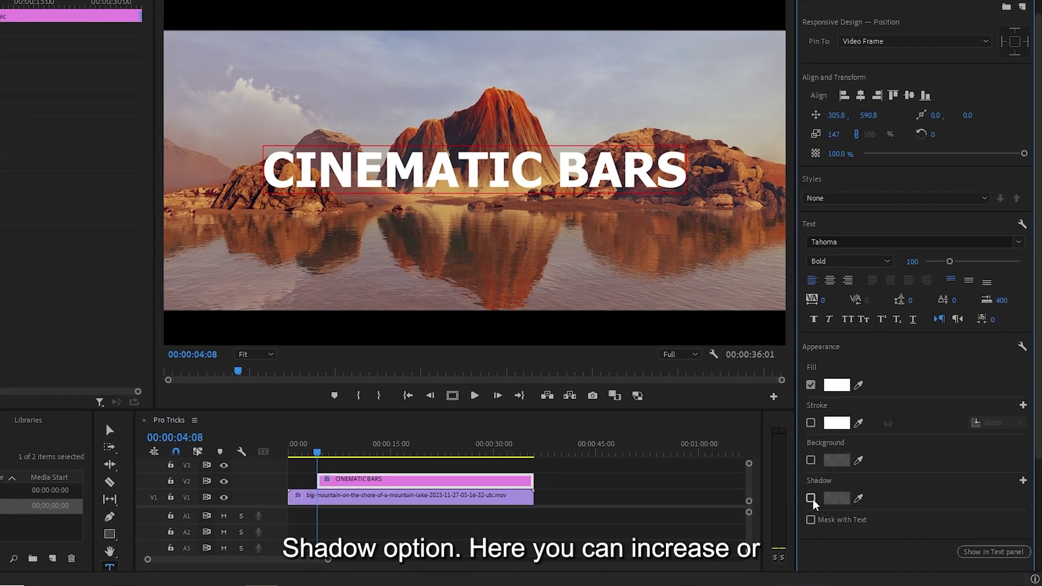
click(811, 499)
click(839, 500)
click(543, 182)
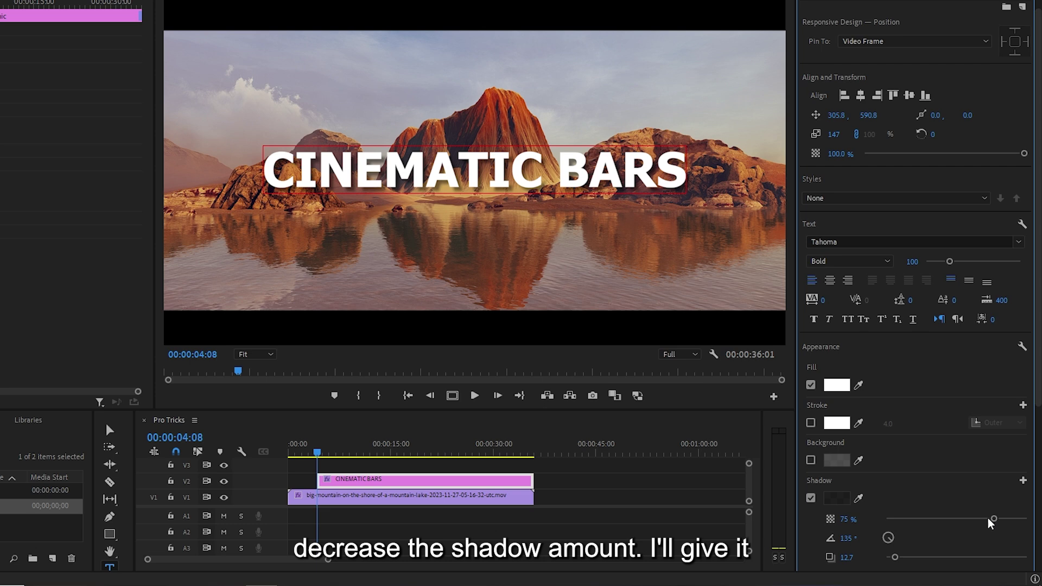
drag(990, 523, 997, 517)
Step: Apply the Transform effect to the CINEMATIC BARS title clip and show its settings in a wider area
drag(511, 452, 564, 453)
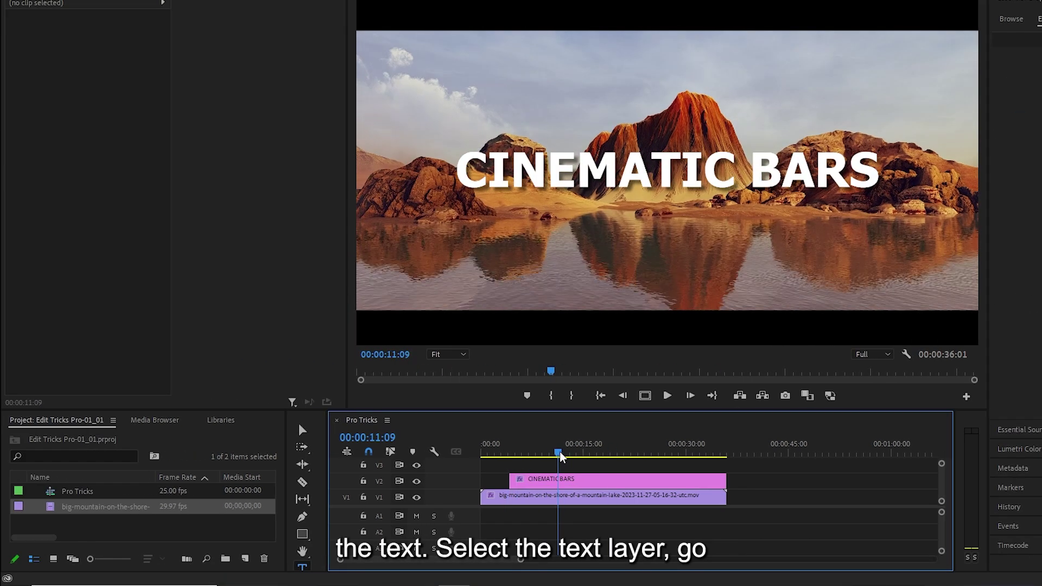
click(559, 483)
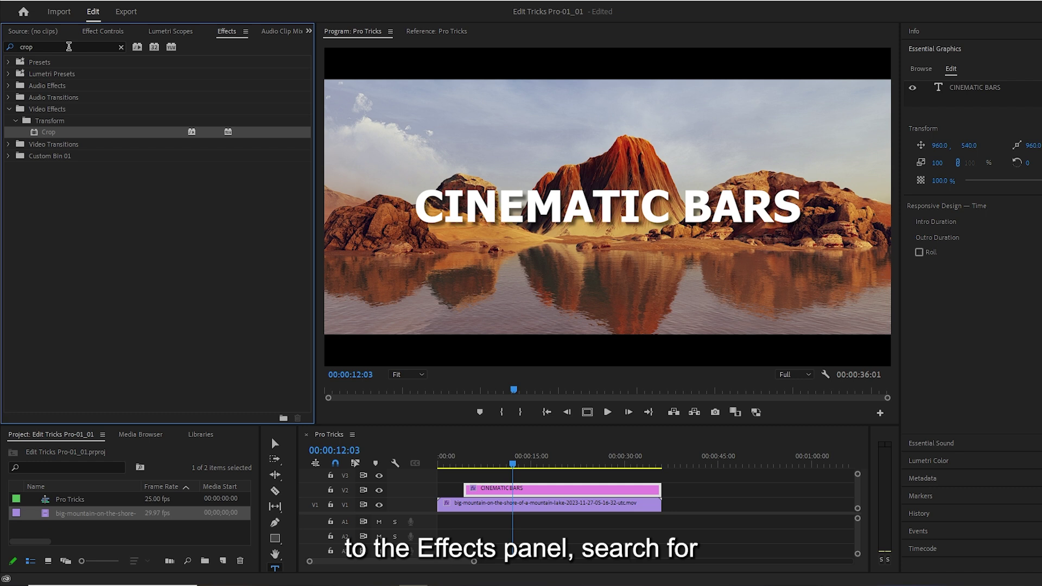
text(transf)
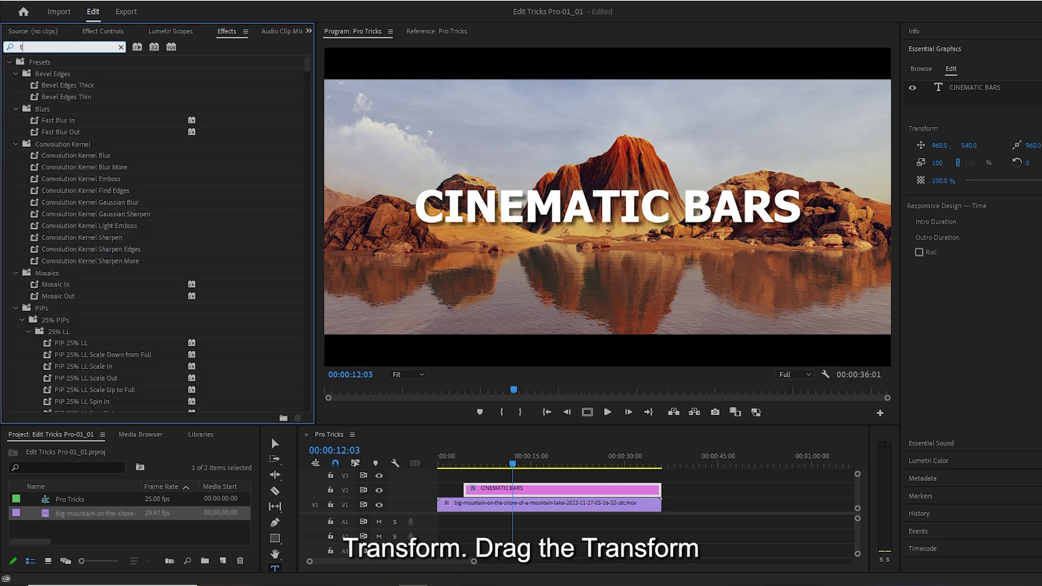
drag(55, 132, 516, 493)
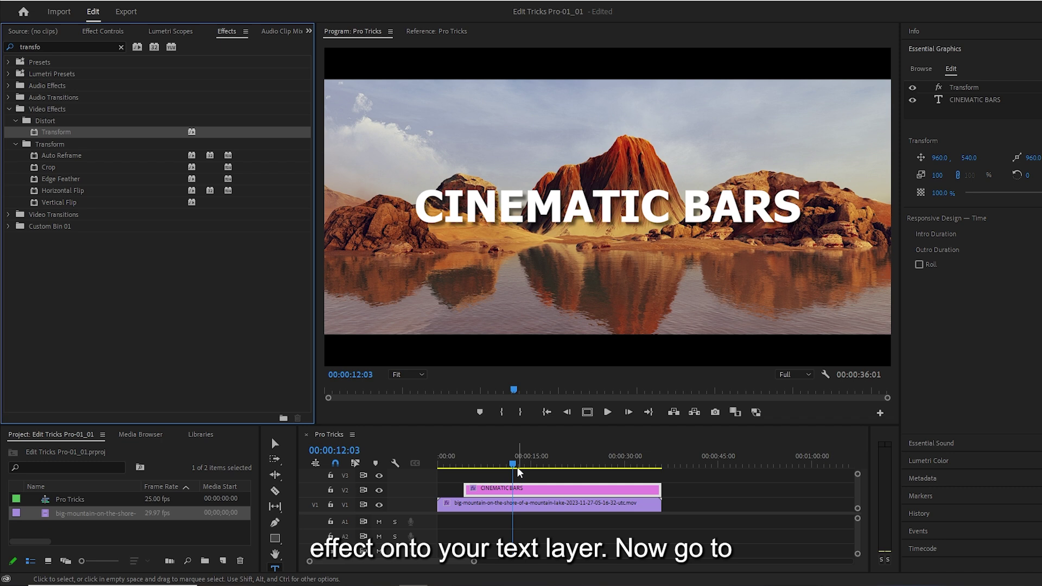
click(103, 31)
drag(154, 208, 423, 222)
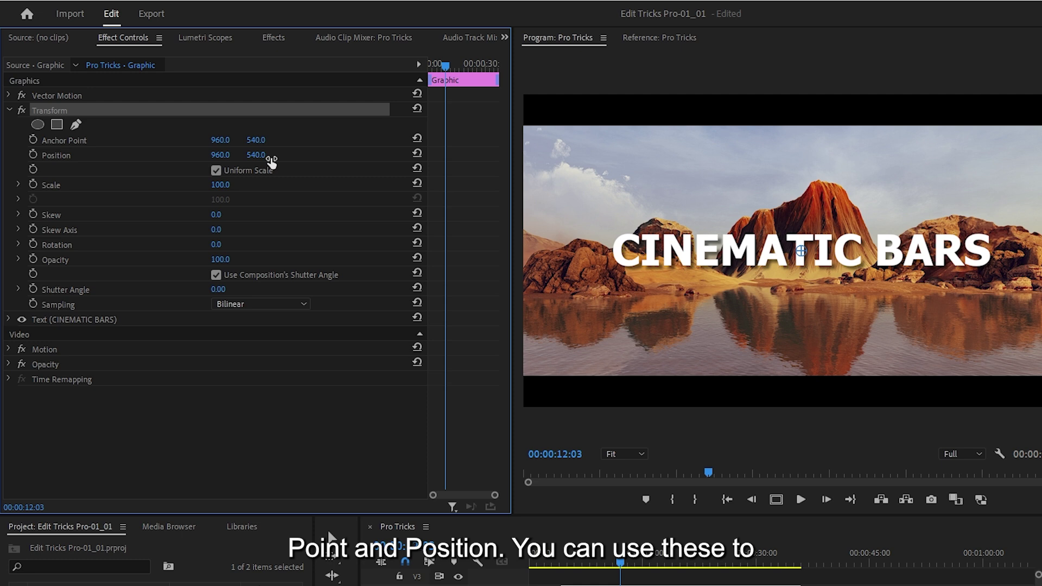
Step: Try shifting the Transform effect's anchor point, move its Position X to 951, and reset the anchor point
mouse_move(253, 143)
mouse_down()
mouse_move(274, 143)
mouse_move(179, 142)
mouse_move(251, 142)
mouse_up()
mouse_move(223, 142)
mouse_down()
mouse_move(157, 143)
mouse_move(195, 142)
mouse_move(220, 158)
mouse_up()
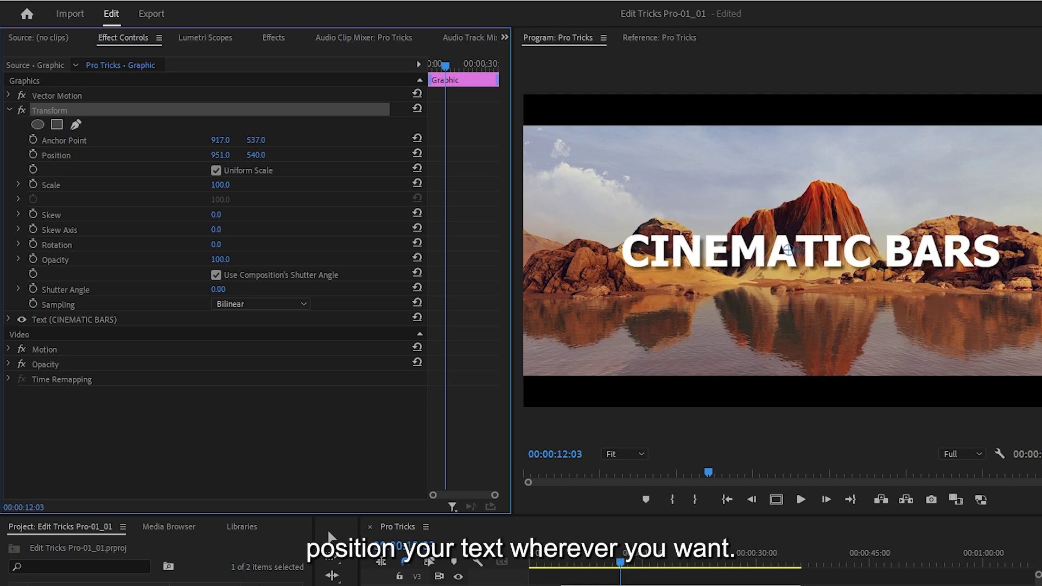
click(417, 138)
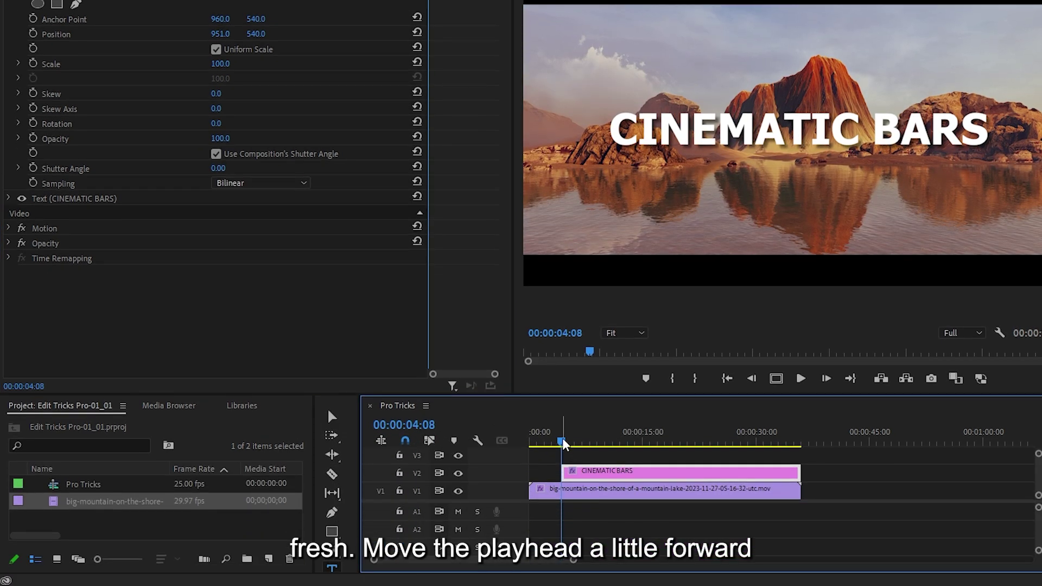
Step: Keyframe the title's Transform position from Y 826 at 00:00:04:10 to Y 540 at 00:00:10:01, and preview the animation
drag(561, 441, 604, 441)
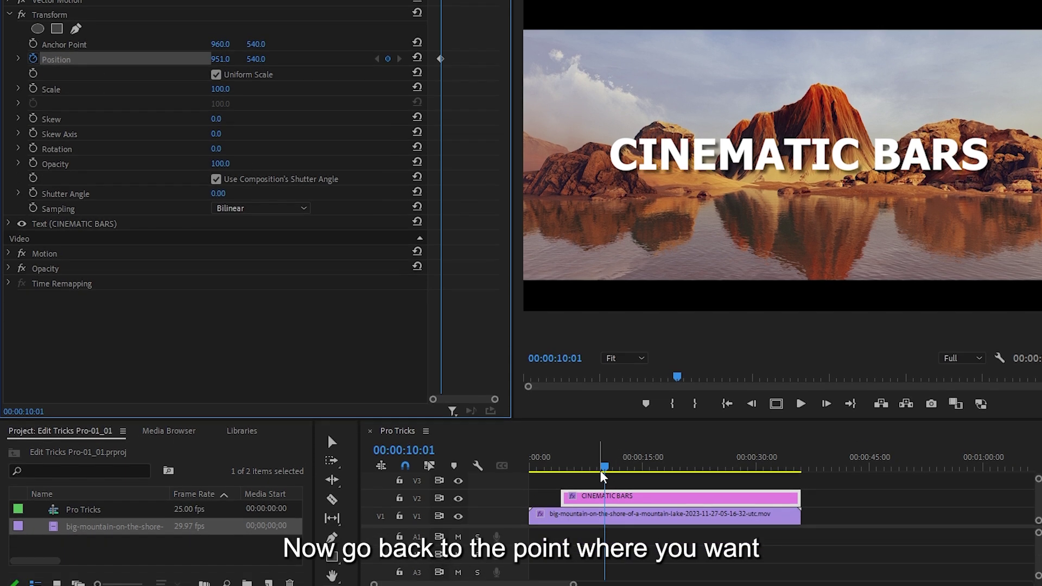
drag(604, 520, 564, 522)
drag(565, 451, 561, 450)
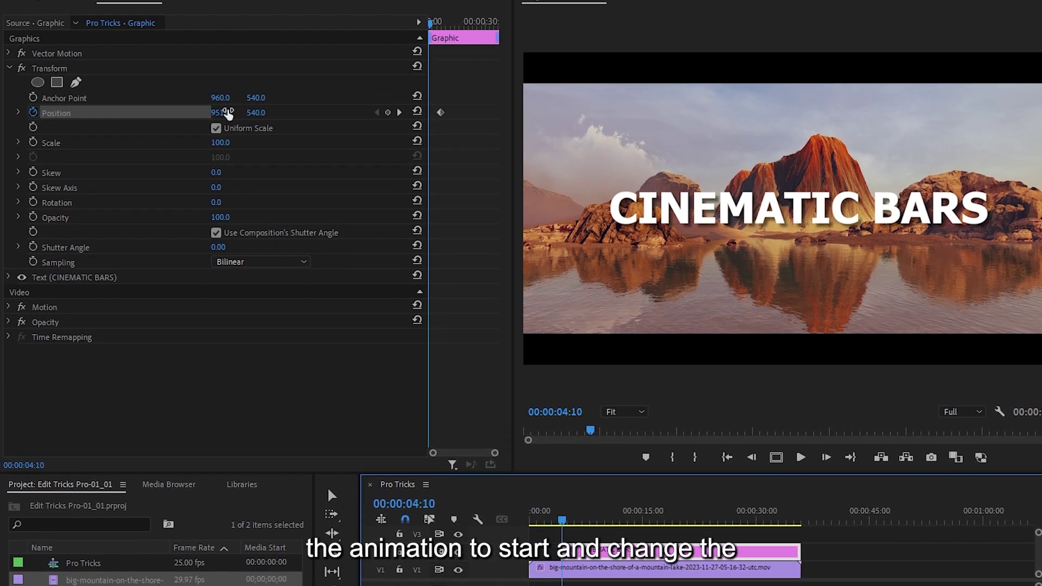
drag(250, 116, 409, 115)
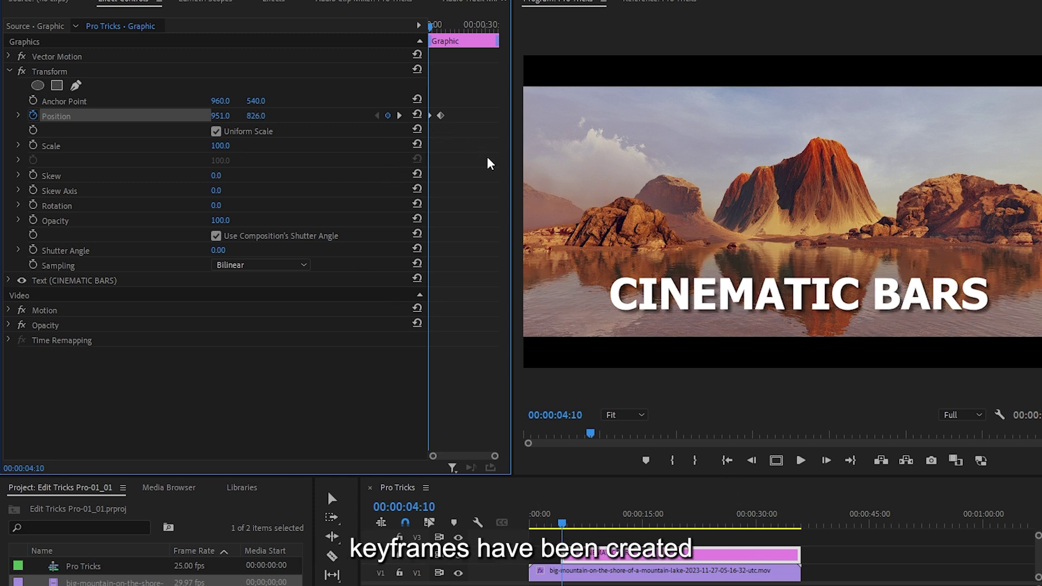
key(space)
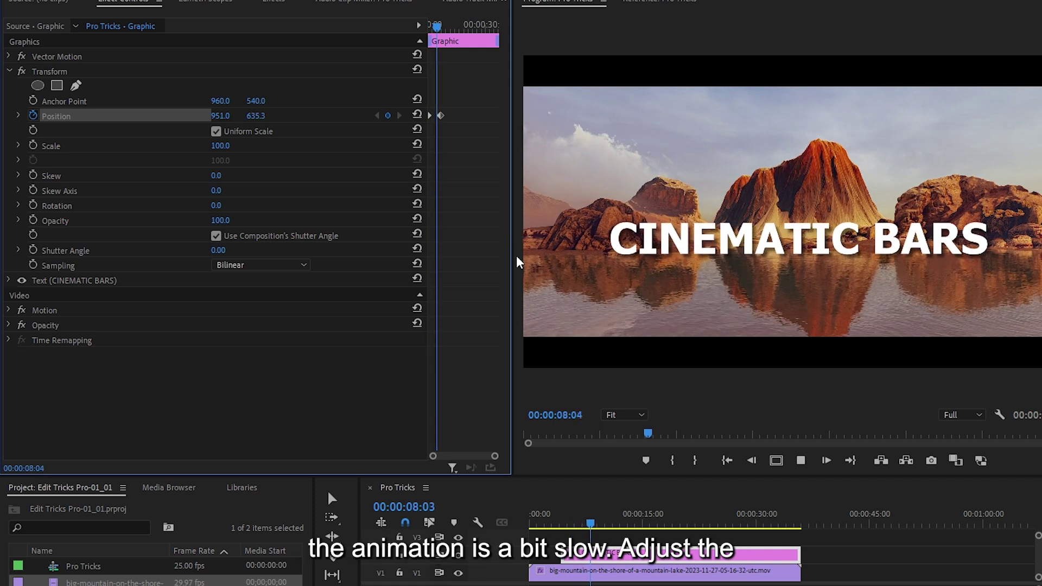
Step: Move the second Transform Position keyframe of the CINEMATIC BARS title closer to the first to speed up the reveal
key(space)
drag(513, 253, 650, 217)
drag(543, 201, 254, 199)
drag(649, 192, 578, 190)
drag(287, 116, 241, 116)
Step: Play back the title animation from its first Position keyframe to check the faster timing
click(228, 26)
key(space)
key(space)
click(228, 26)
key(space)
key(space)
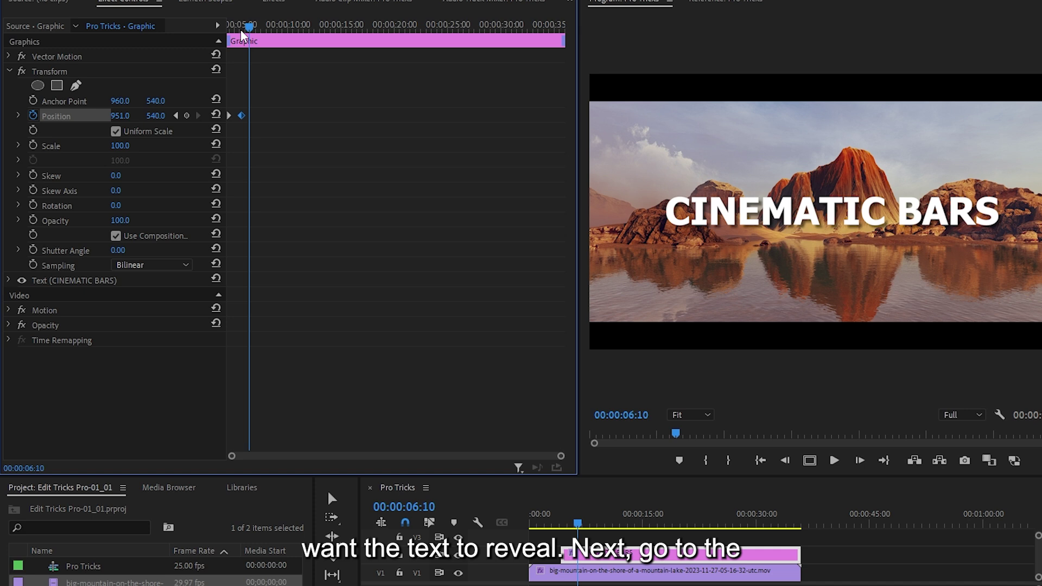
drag(238, 29, 239, 31)
key(space)
key(space)
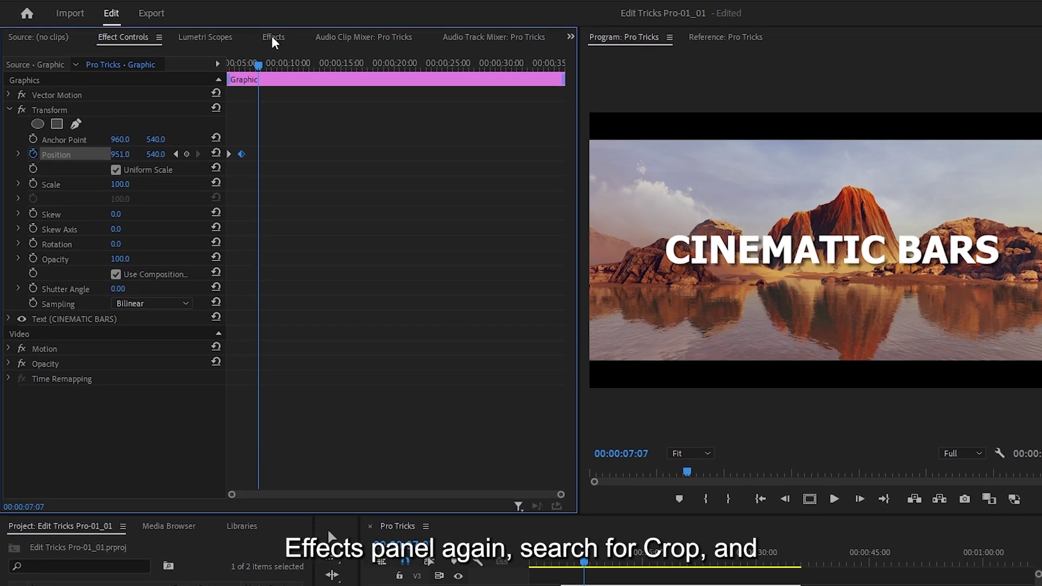
Step: Find the Crop effect, apply it to the CINEMATIC BARS title clip, and select it among the clip's effects
click(274, 39)
click(145, 56)
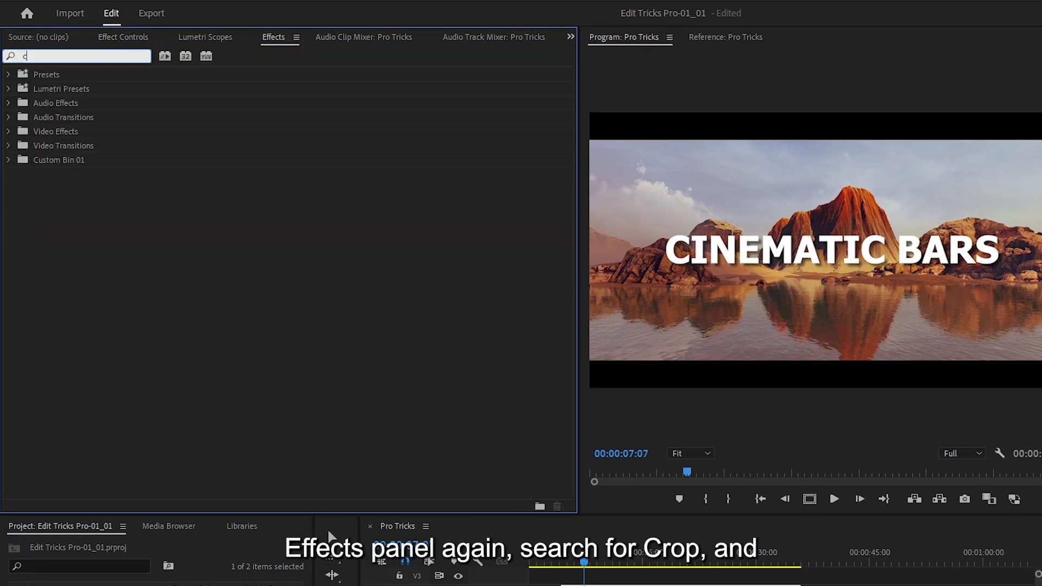
text(crop)
click(51, 159)
drag(569, 490, 569, 514)
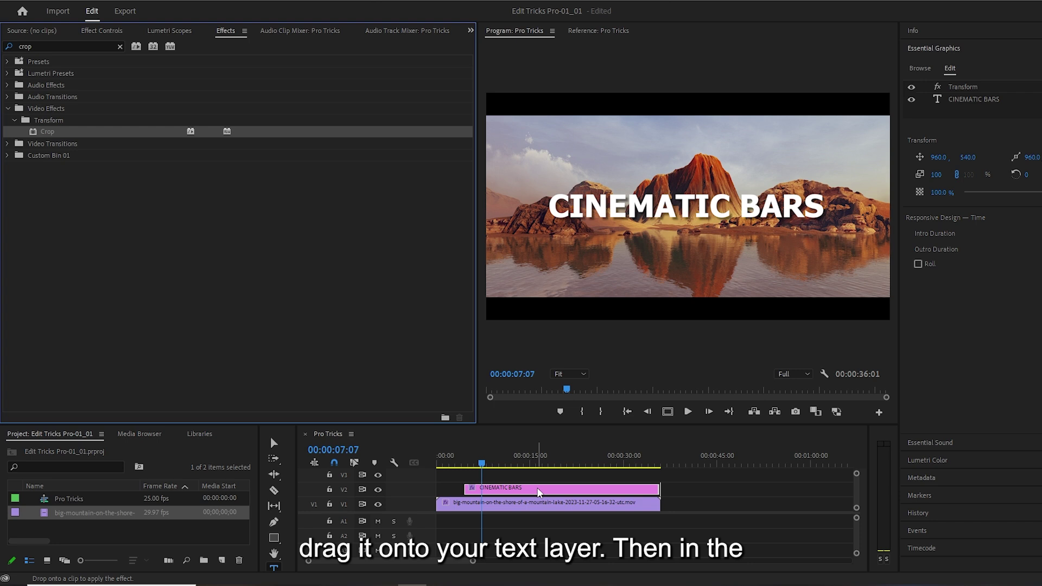
click(107, 32)
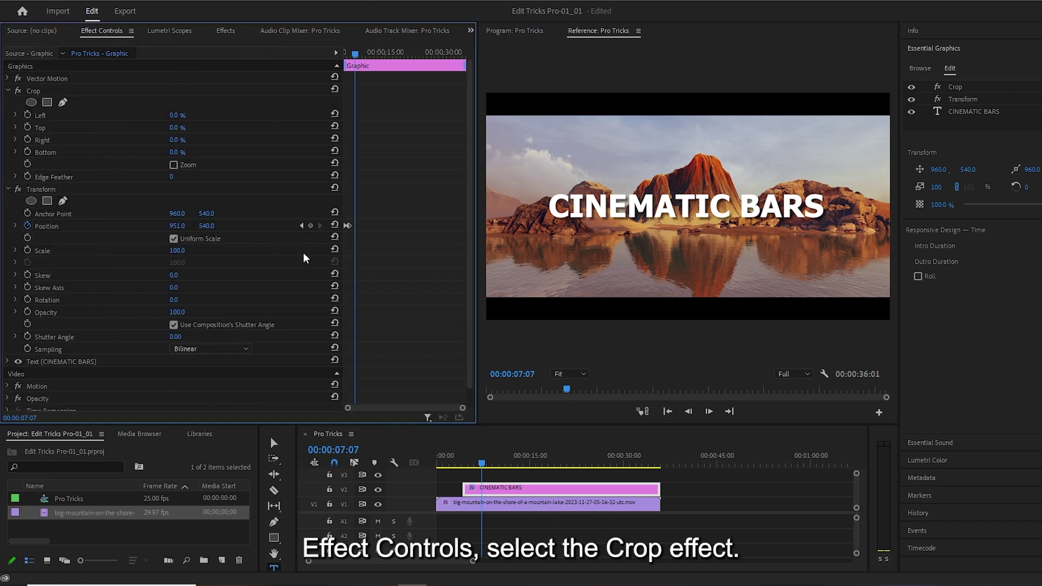
click(54, 92)
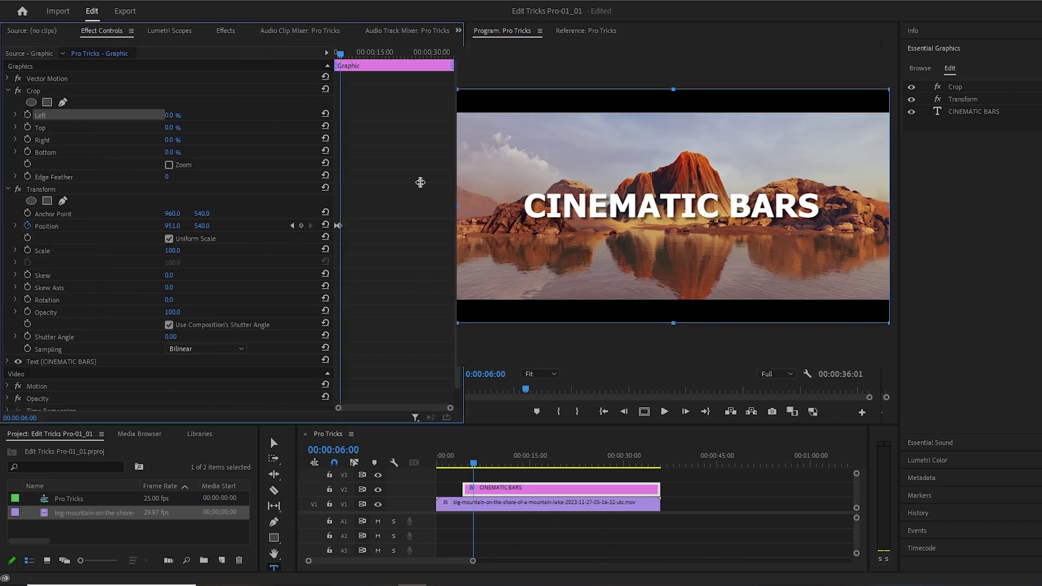
Step: Crop the title tightly around its letters to Left 14.8%, Top 41.2%, Right 15.5% and Bottom 42.3%, and preview the reveal
drag(421, 182, 332, 177)
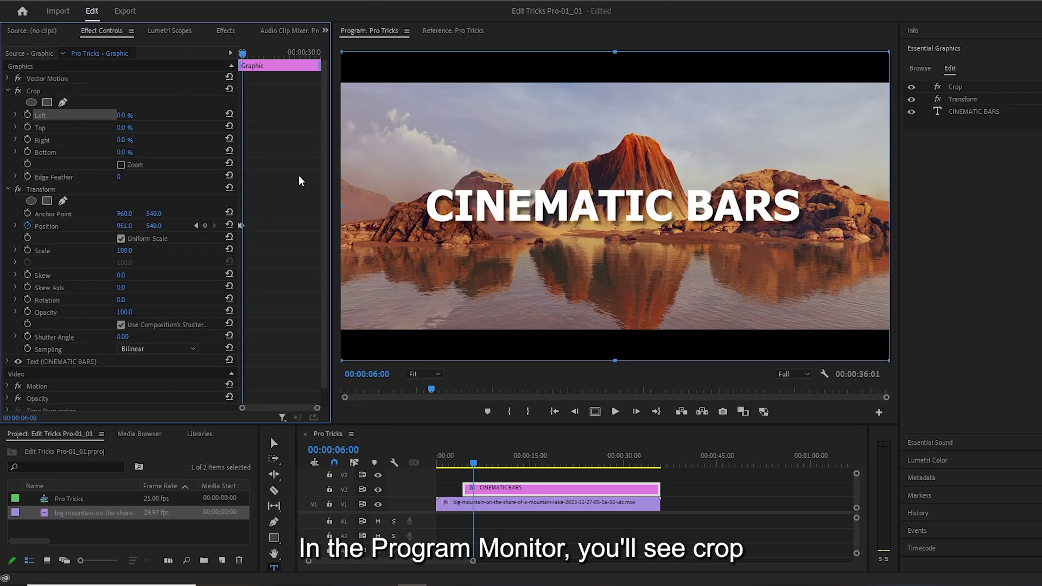
click(52, 91)
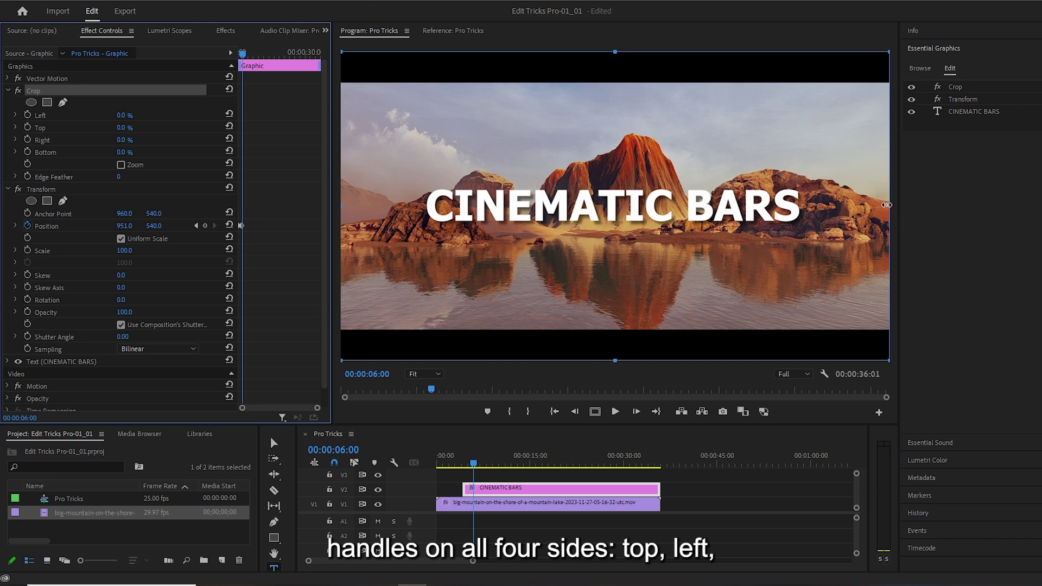
drag(622, 54, 601, 179)
drag(611, 361, 612, 230)
drag(888, 204, 805, 204)
drag(338, 208, 422, 206)
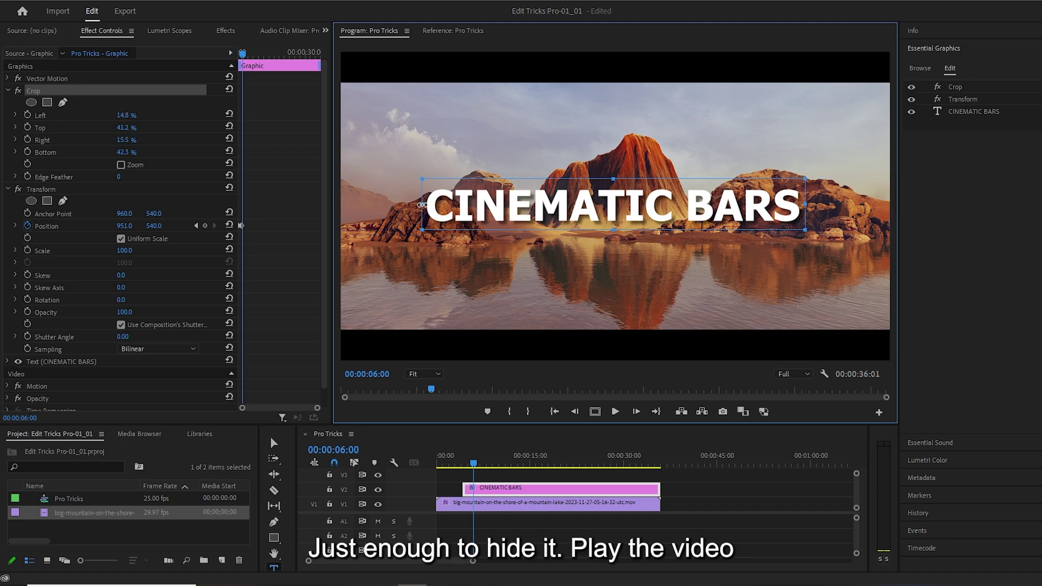
click(473, 464)
key(space)
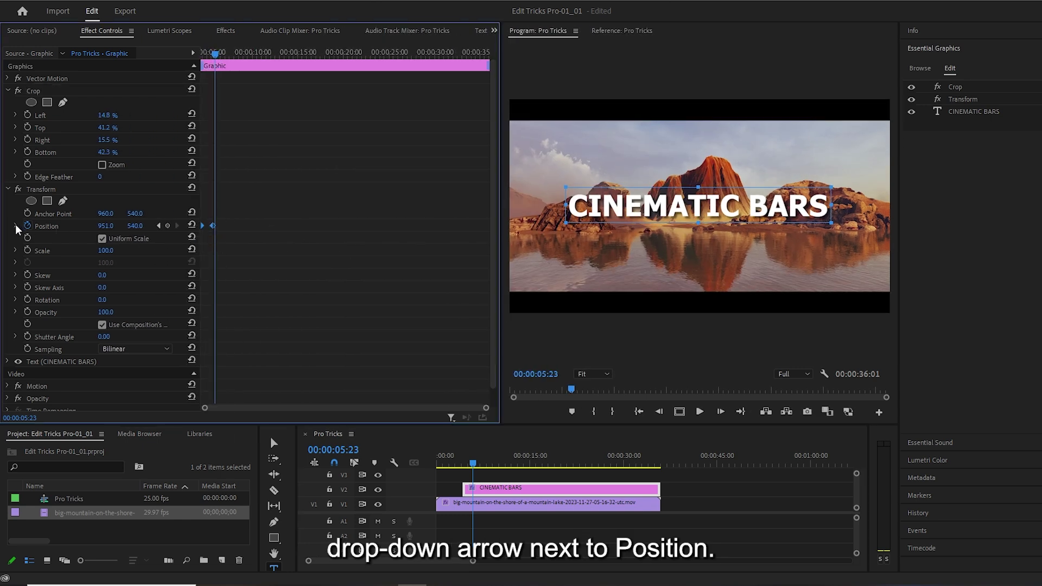
Step: Set the title's second Transform Position keyframe to Ease In and the first one to Ease Out
click(15, 226)
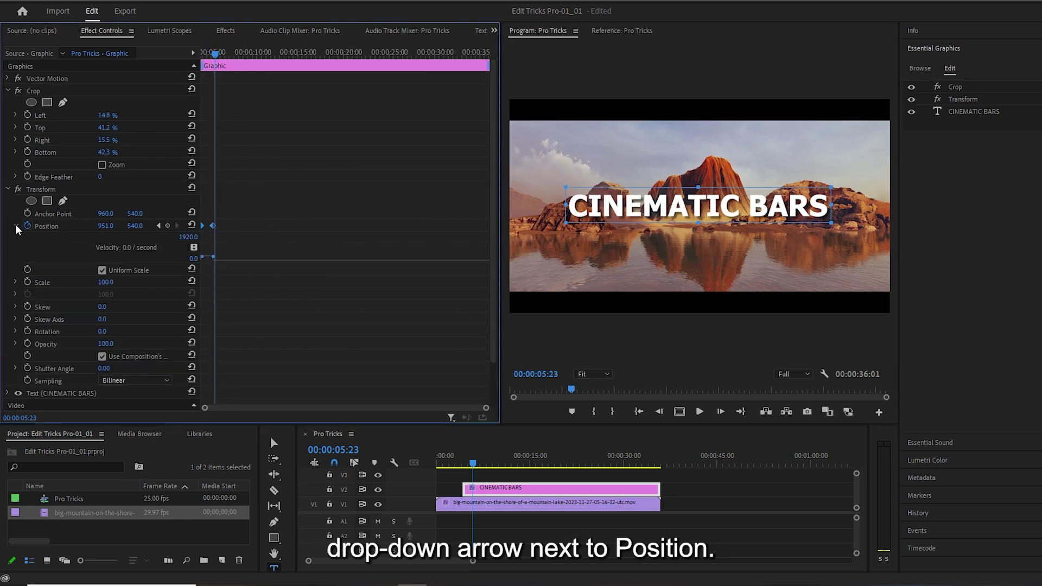
right_click(212, 225)
mouse_move(272, 326)
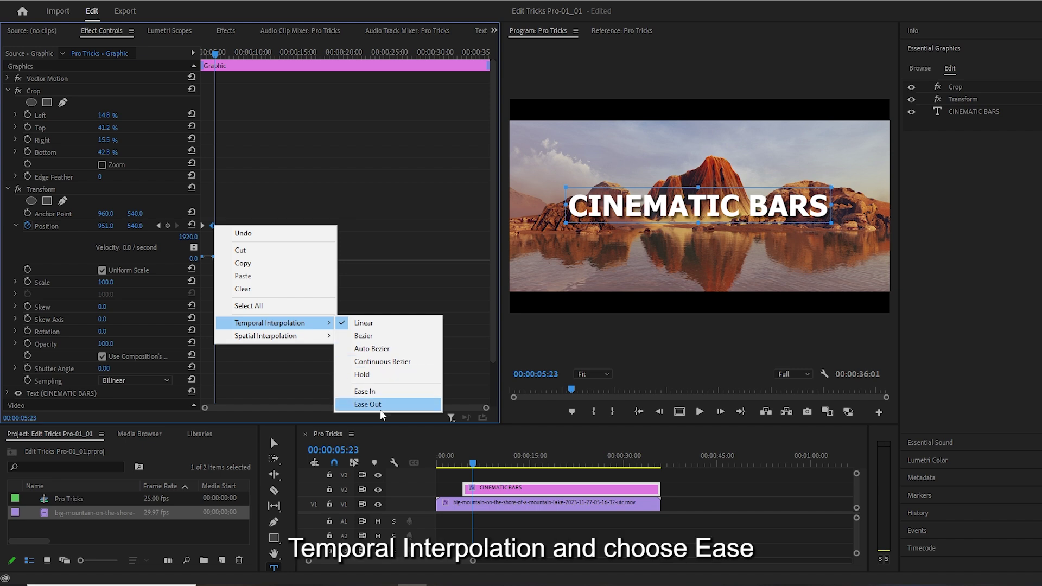
click(364, 391)
right_click(204, 226)
mouse_move(272, 323)
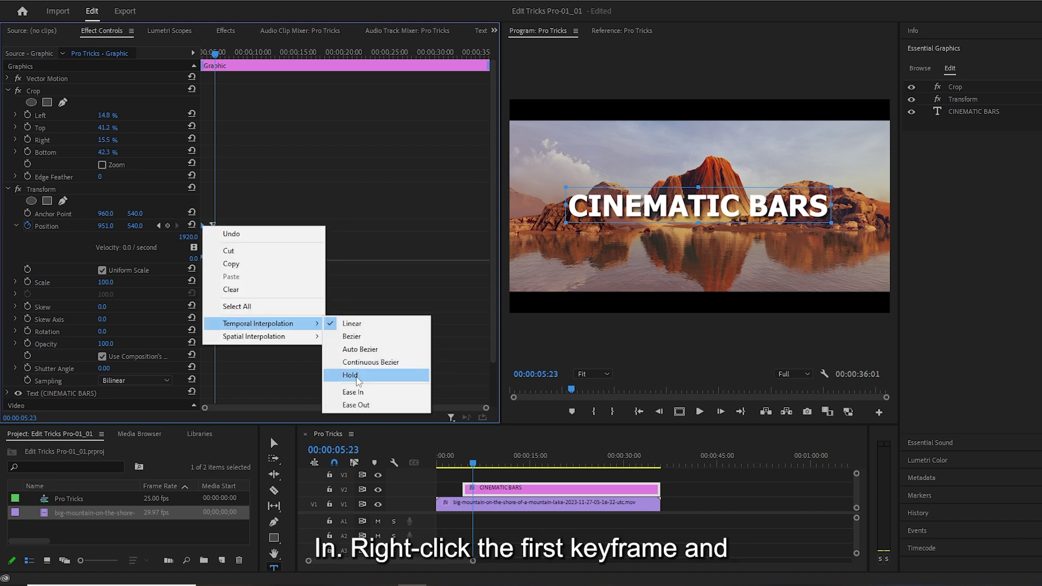
click(364, 405)
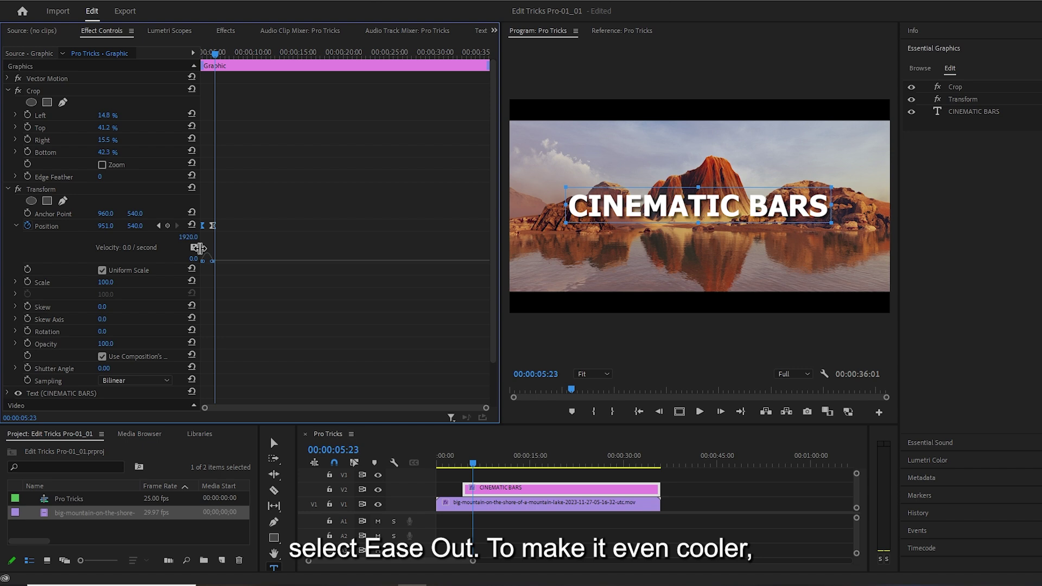
Step: Draw the velocity handles of both Position keyframes close together in the graph to form a steep, narrow speed peak
drag(200, 248, 128, 235)
drag(500, 364, 630, 357)
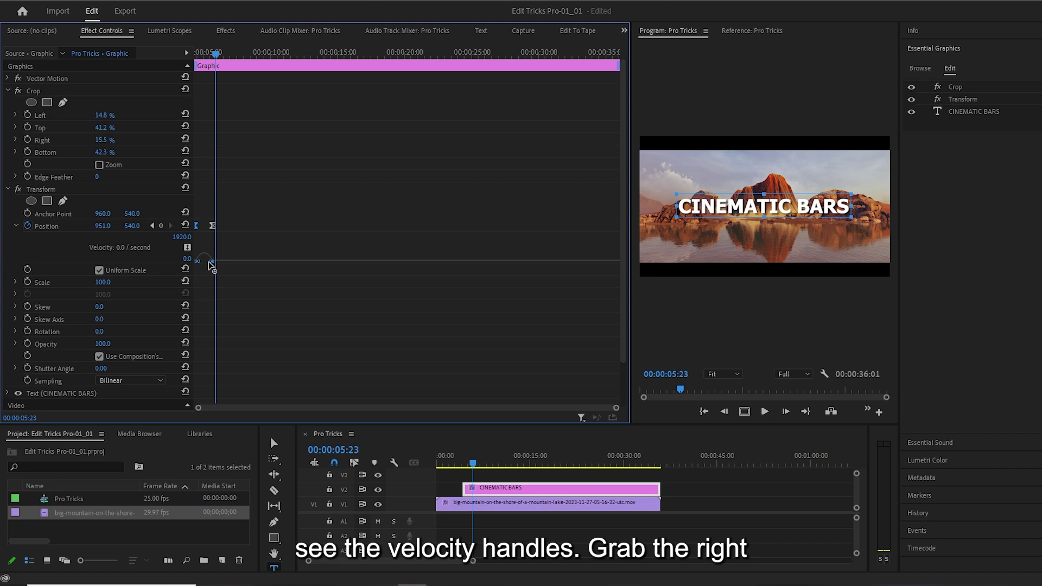
drag(207, 262, 203, 261)
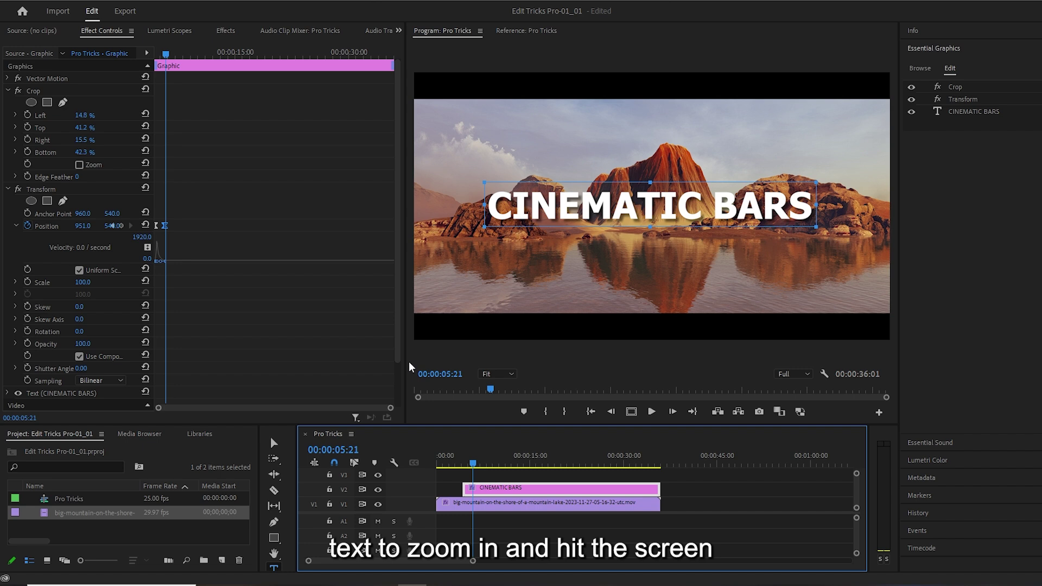
drag(404, 364, 540, 347)
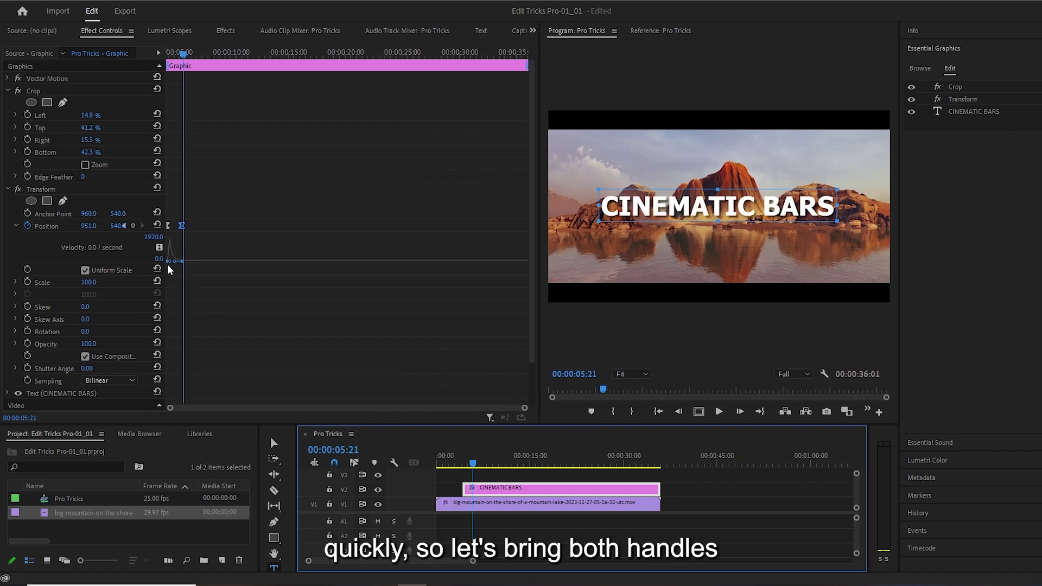
drag(172, 264, 177, 266)
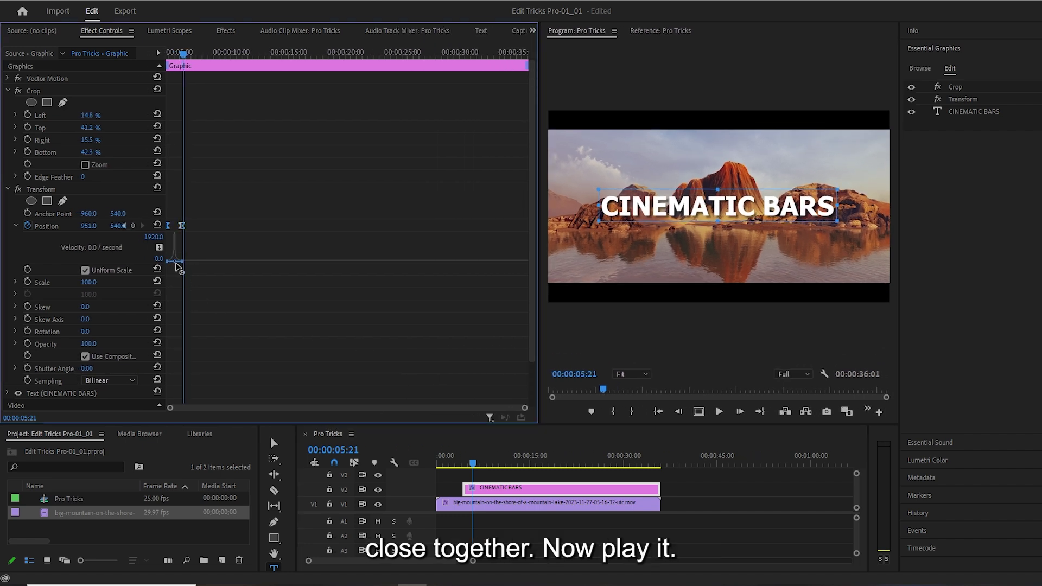
Step: Preview the eased title animation and set the Transform effect's Shutter Angle to 360 for motion blur
drag(182, 55, 154, 58)
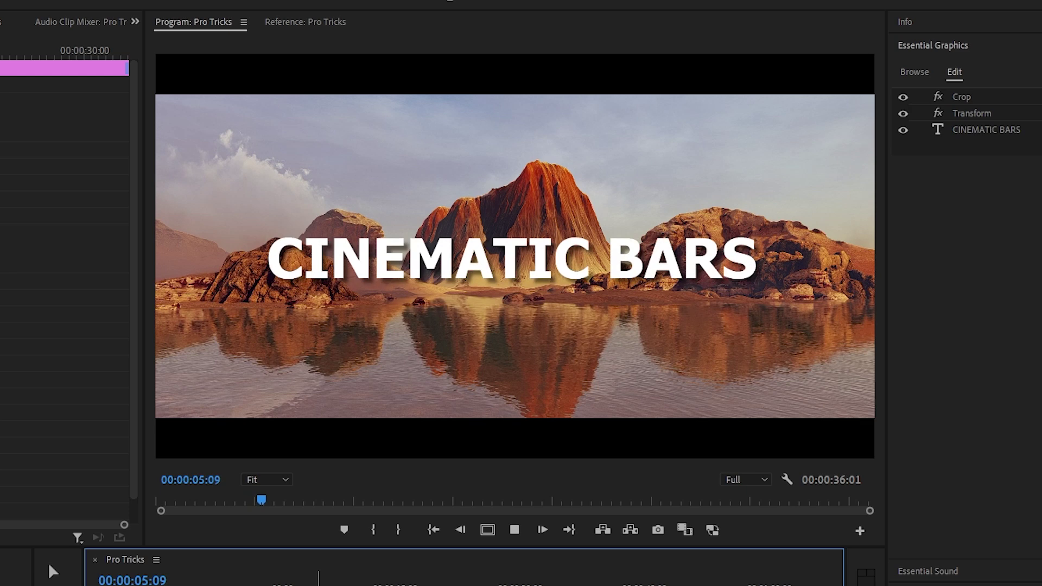
key(space)
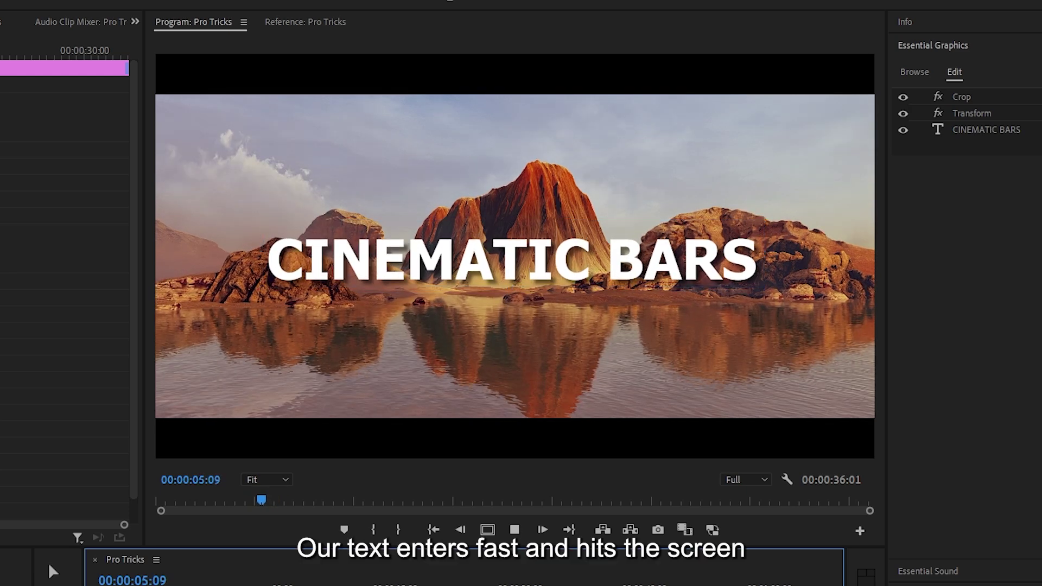
key(space)
key(space)
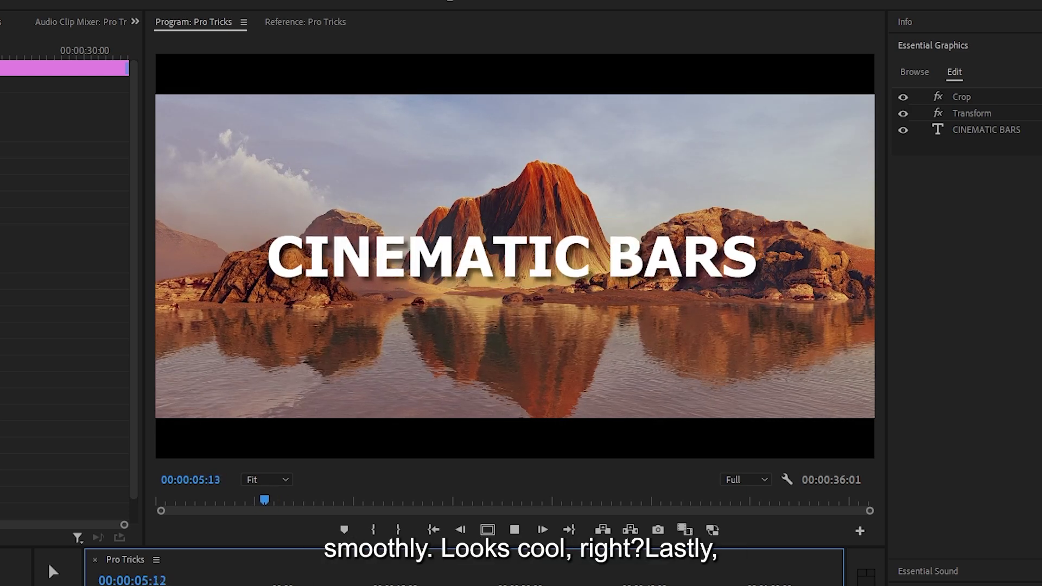
key(space)
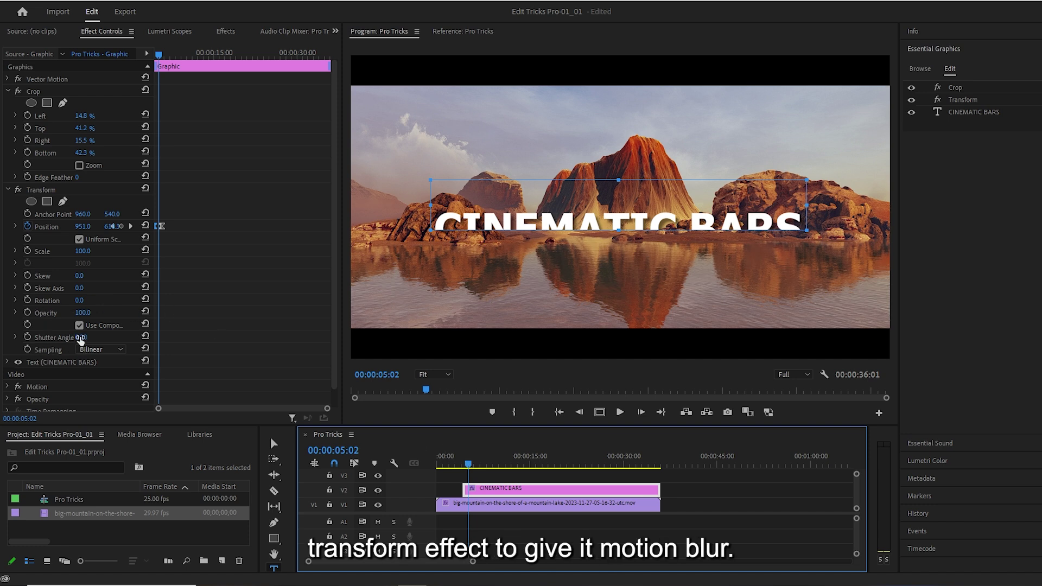
drag(81, 337, 262, 336)
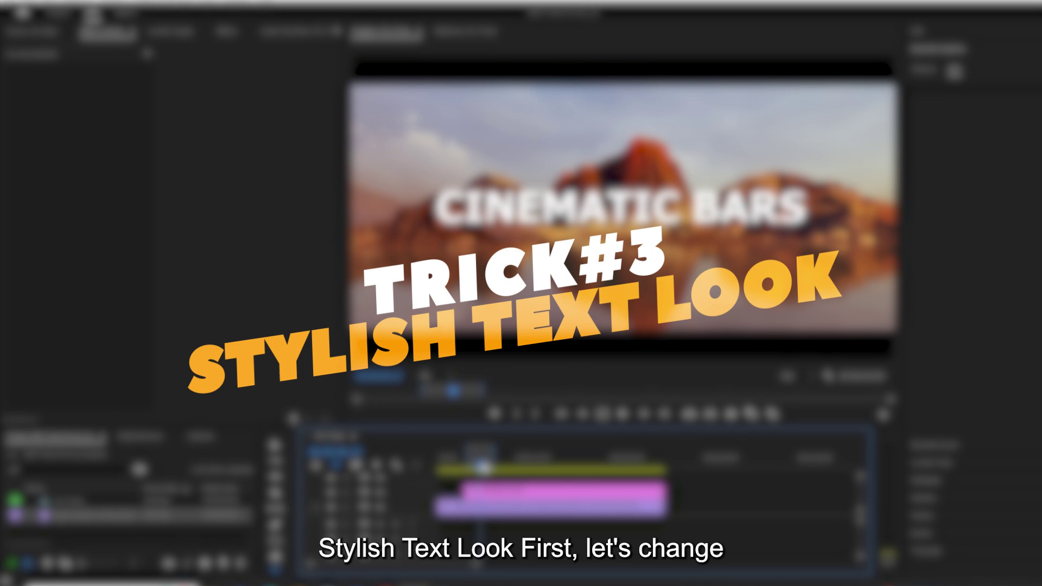
Step: Select the letters CINEMA in the title and change their fill colour to orange FF7E00
drag(516, 206, 450, 203)
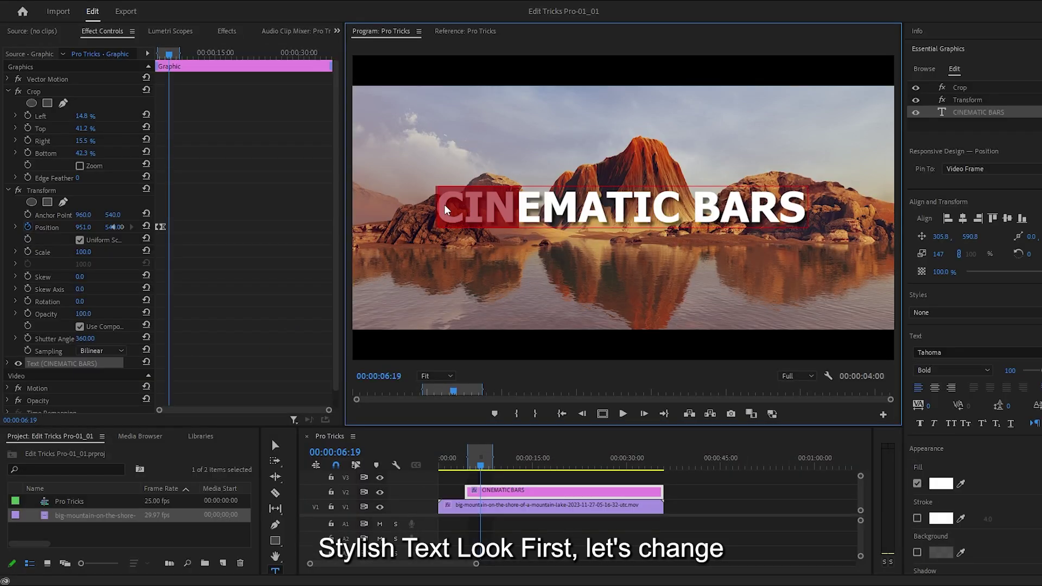
click(542, 209)
drag(542, 209, 601, 216)
drag(687, 205, 800, 212)
drag(483, 211, 521, 210)
drag(604, 209, 444, 200)
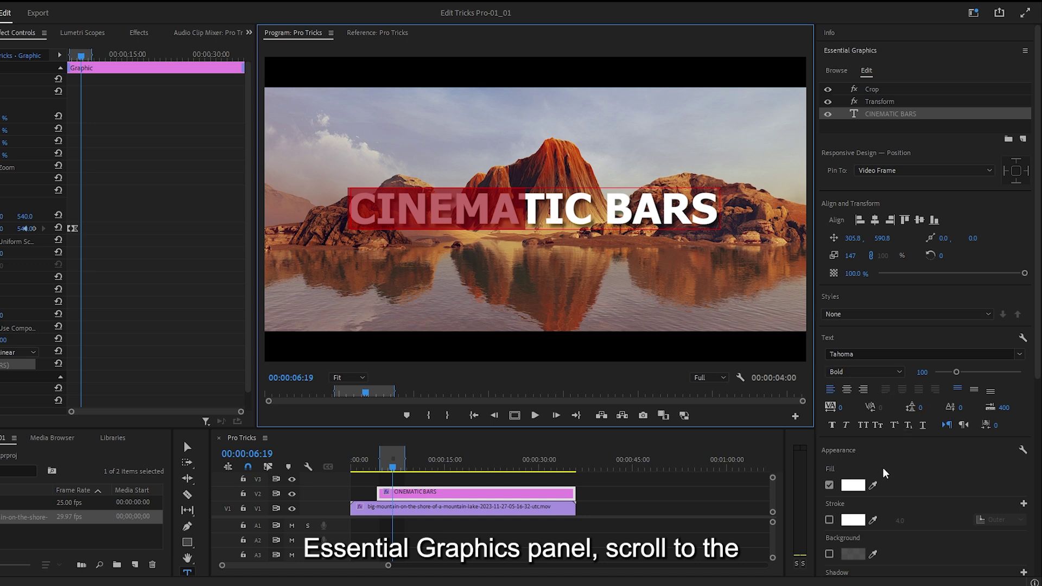
click(865, 490)
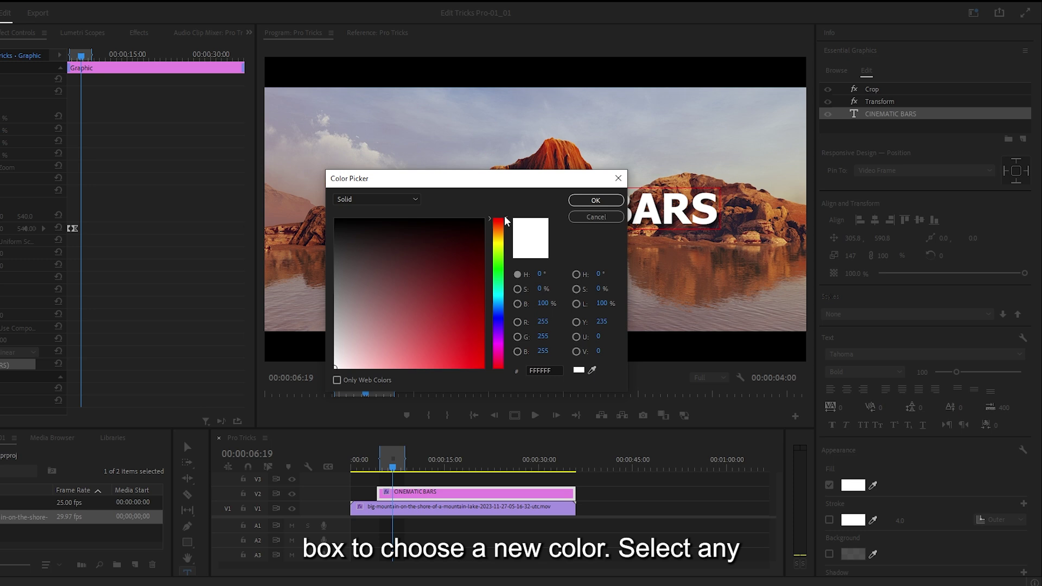
drag(505, 217, 505, 232)
click(466, 274)
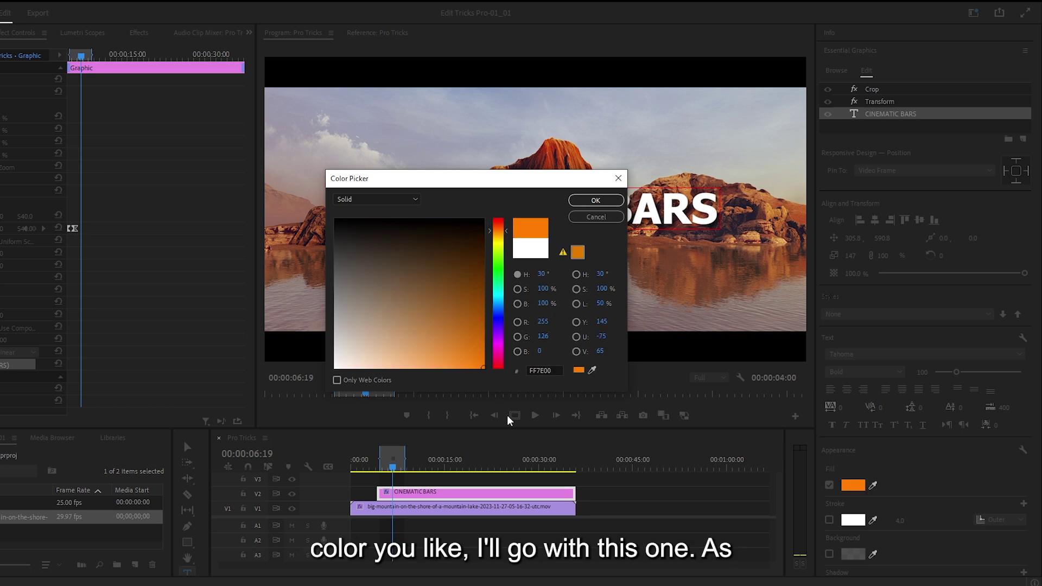
click(592, 205)
click(440, 483)
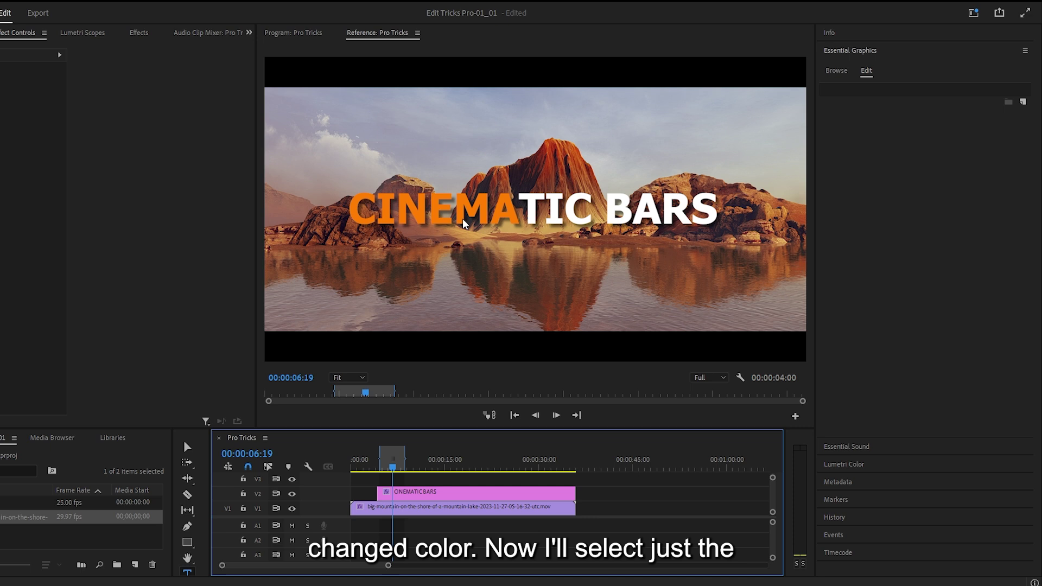
Step: Give the word BARS in the title the same orange FF7E00 fill by sampling the colour from the letters CINEMA
click(503, 214)
drag(603, 208, 721, 212)
click(851, 485)
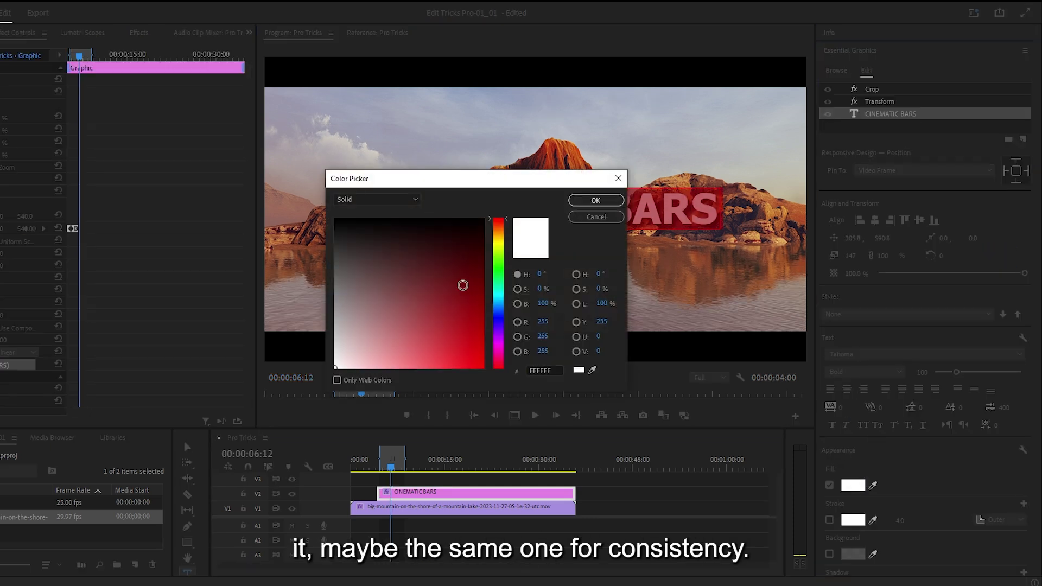
drag(512, 179, 528, 279)
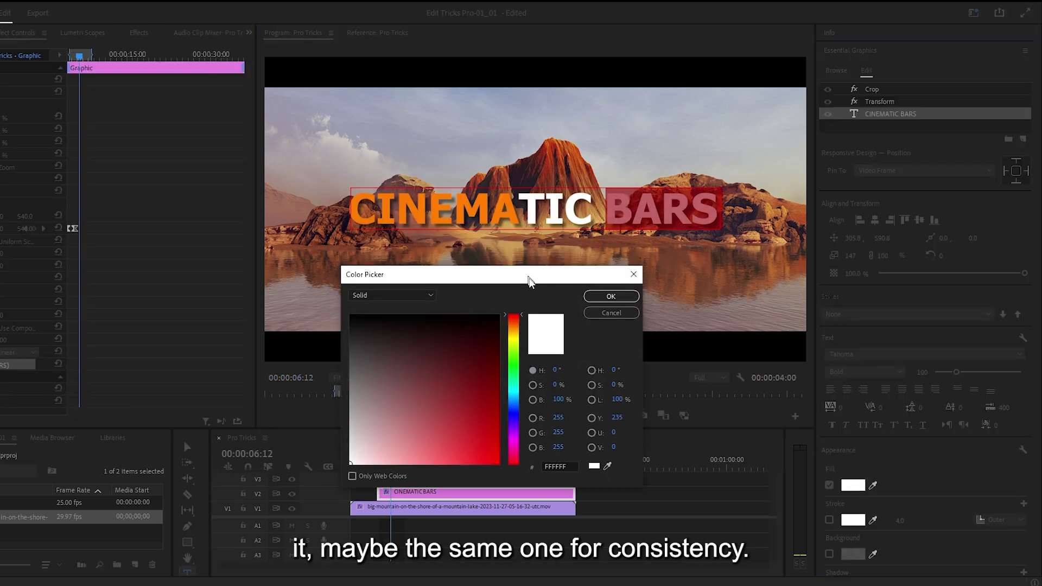
click(608, 470)
click(437, 206)
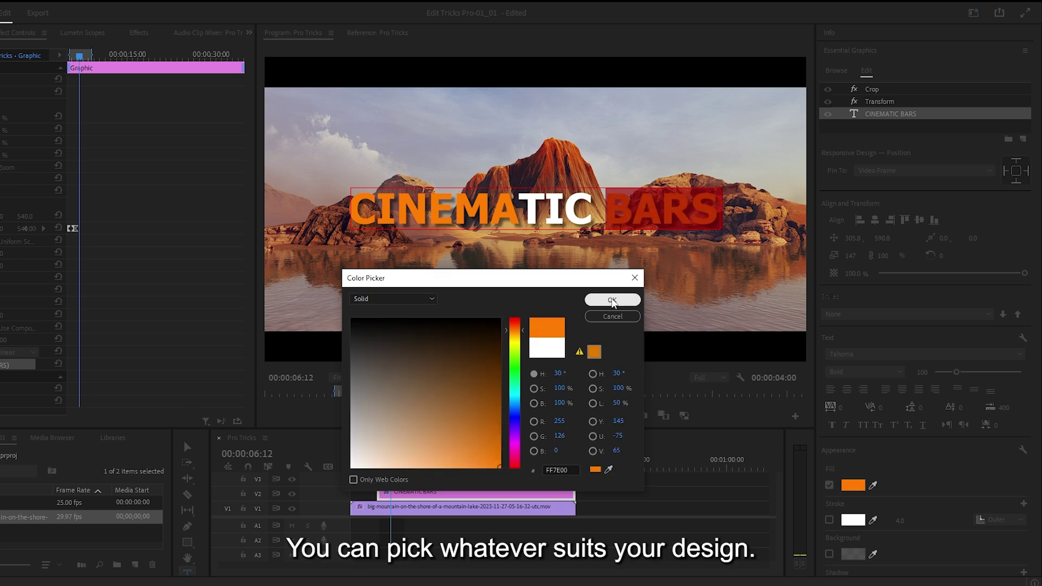
click(612, 300)
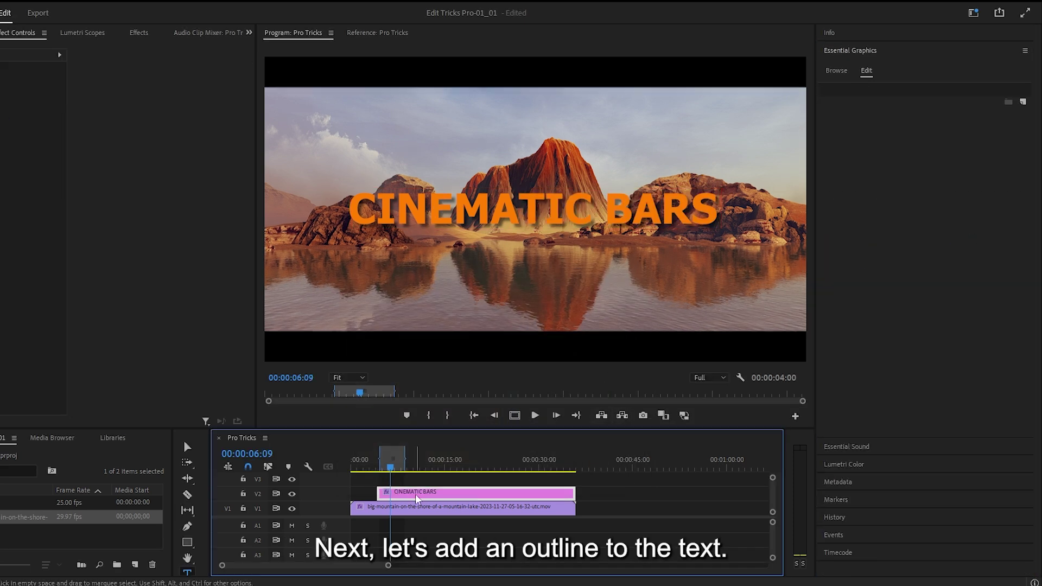
click(417, 498)
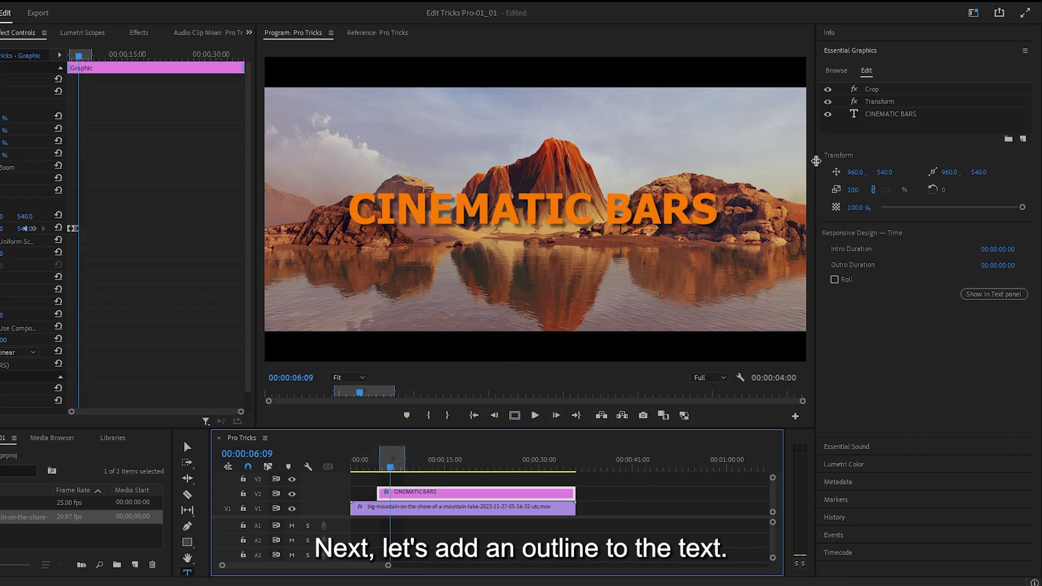
Step: Enable the outer stroke on the CINEMATIC BARS text layer
click(889, 115)
scroll(914, 477, down, 2)
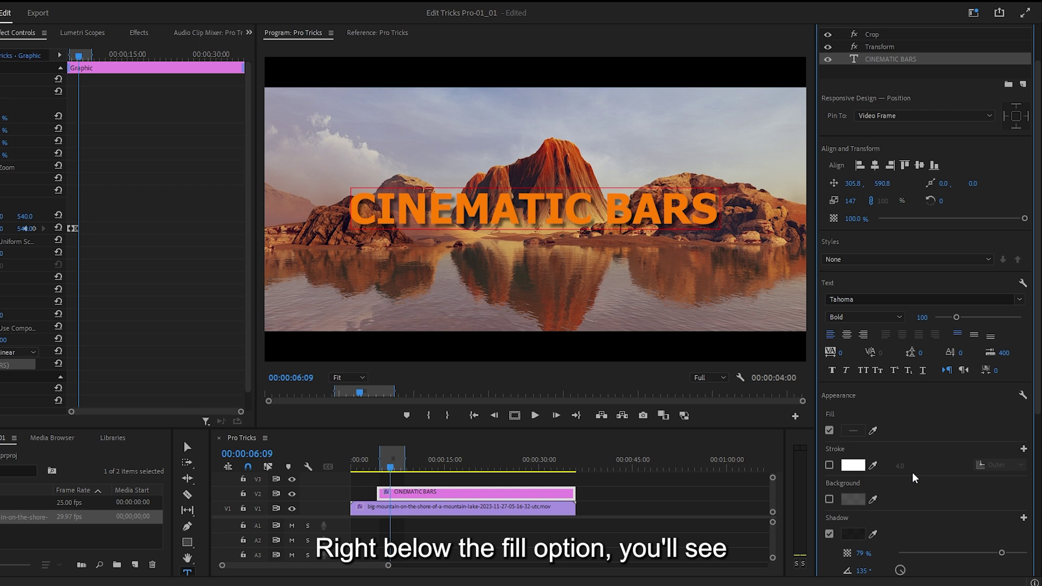
scroll(913, 478, down, 1)
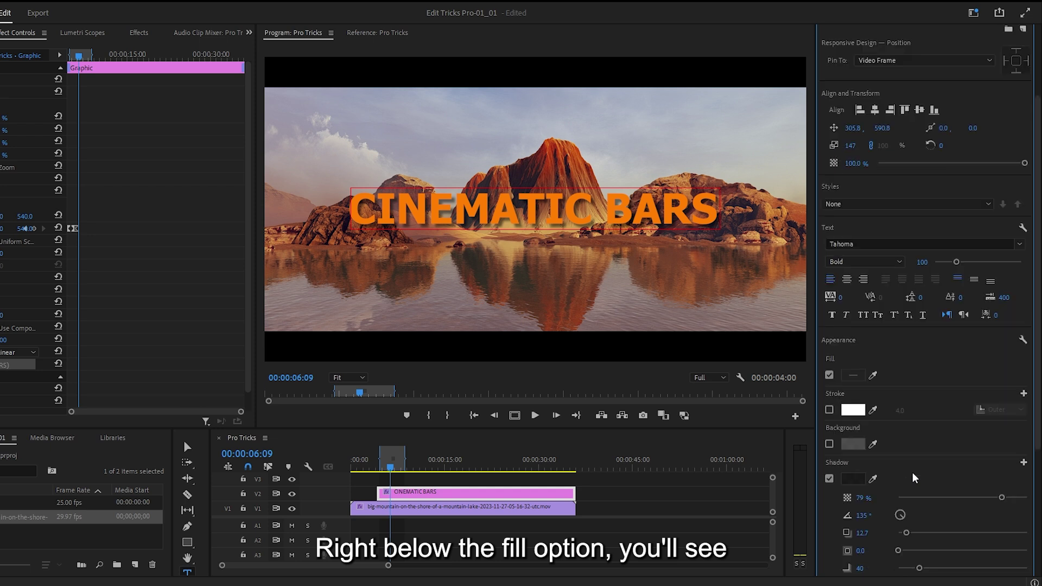
click(829, 410)
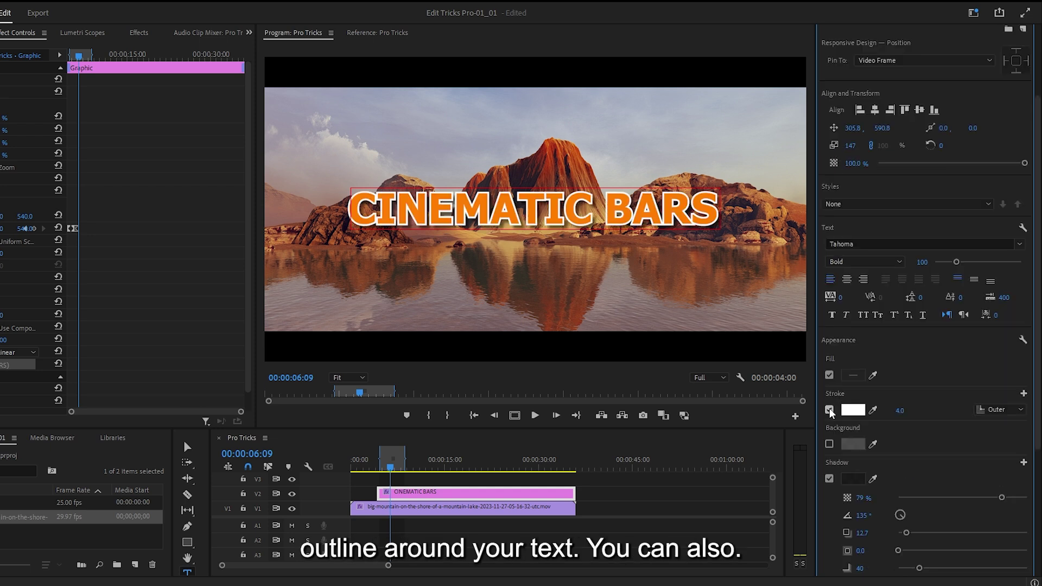
Step: Set the title's stroke colour to white FFFFFF and play back the text reveal from near its start
click(853, 410)
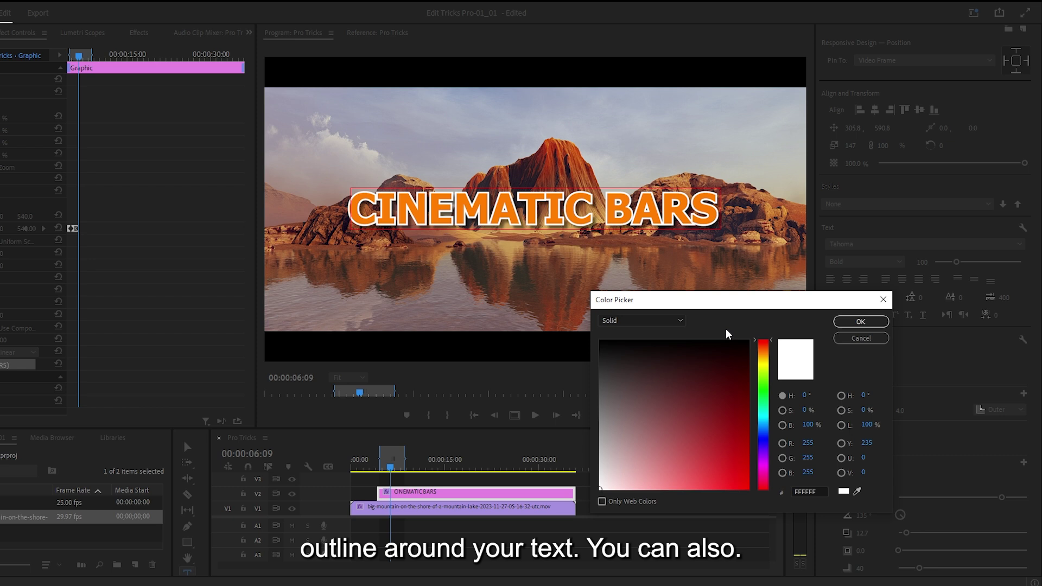
click(748, 488)
drag(763, 347, 759, 461)
click(599, 489)
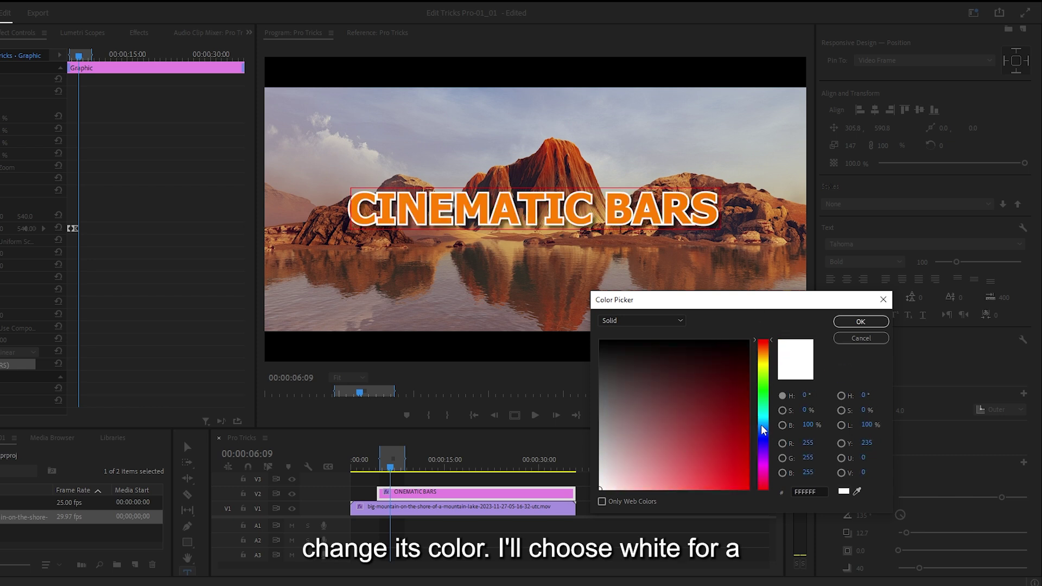
click(860, 322)
click(395, 466)
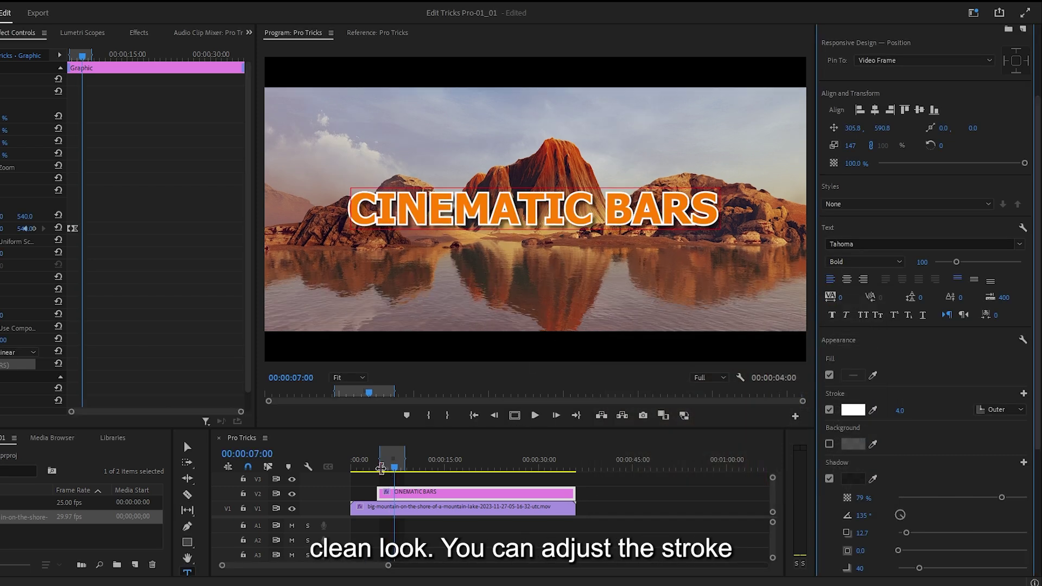
click(380, 467)
key(space)
key(space)
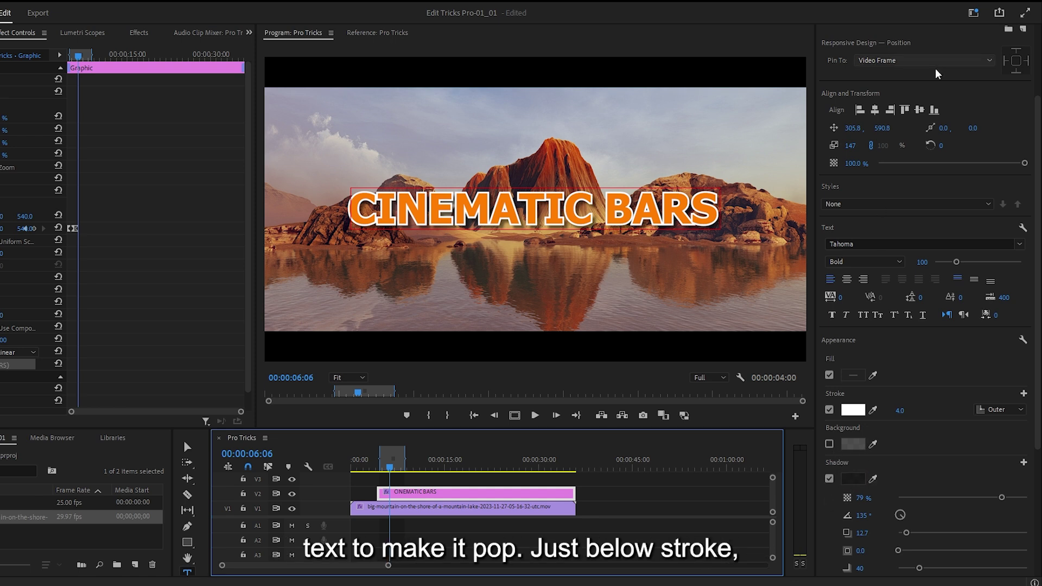
Step: Enable a background behind the CINEMATIC BARS text and set its colour to black 000000
scroll(1005, 133, up, 2)
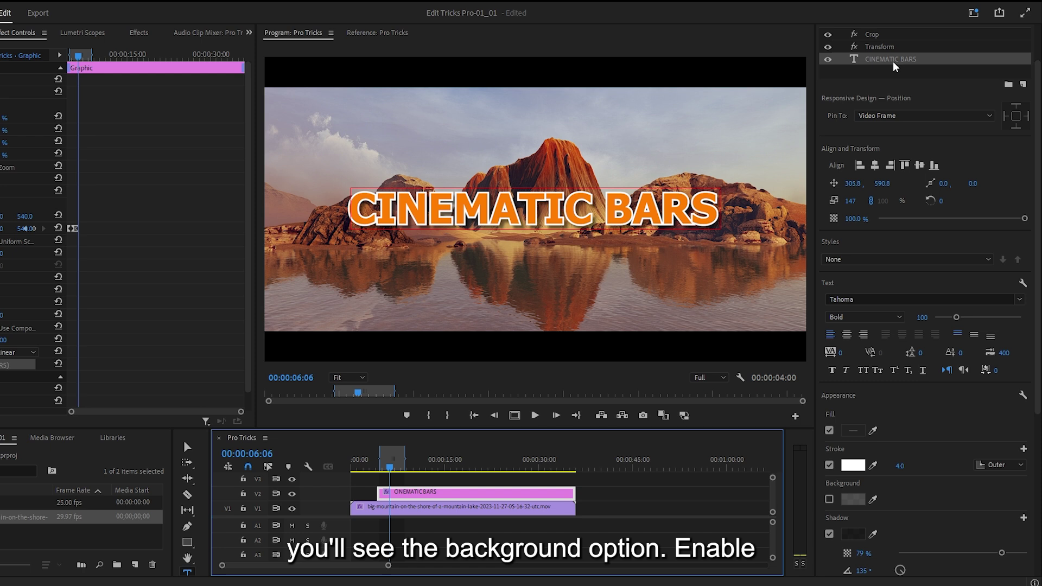
scroll(917, 486, down, 2)
click(829, 444)
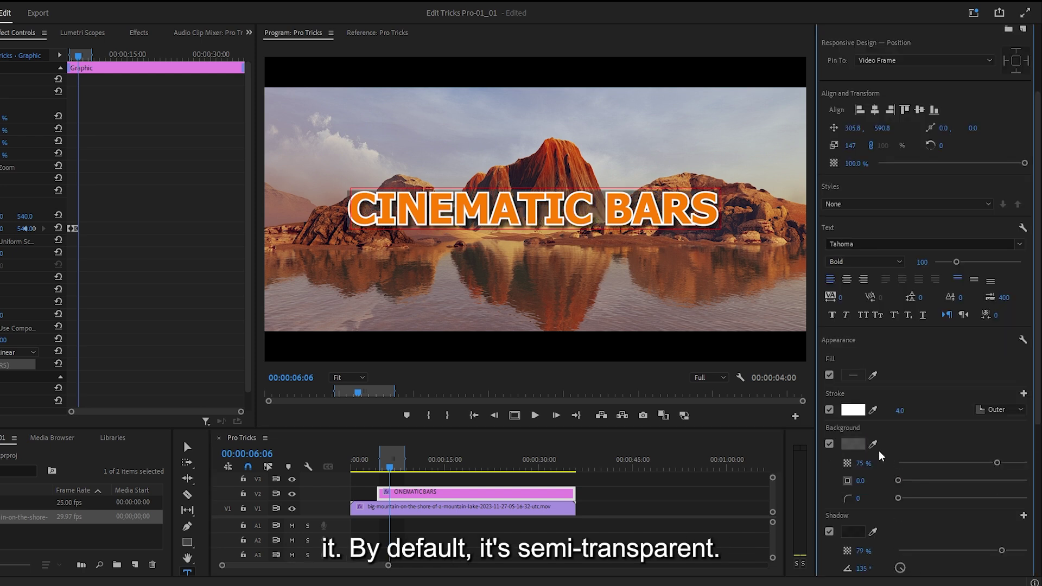
click(853, 444)
drag(358, 218, 299, 207)
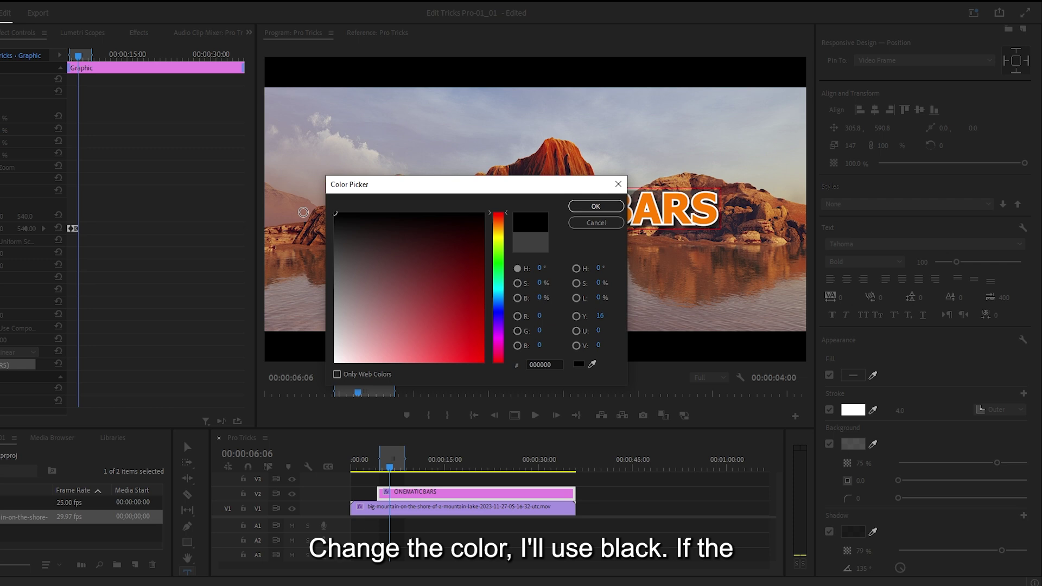
click(580, 206)
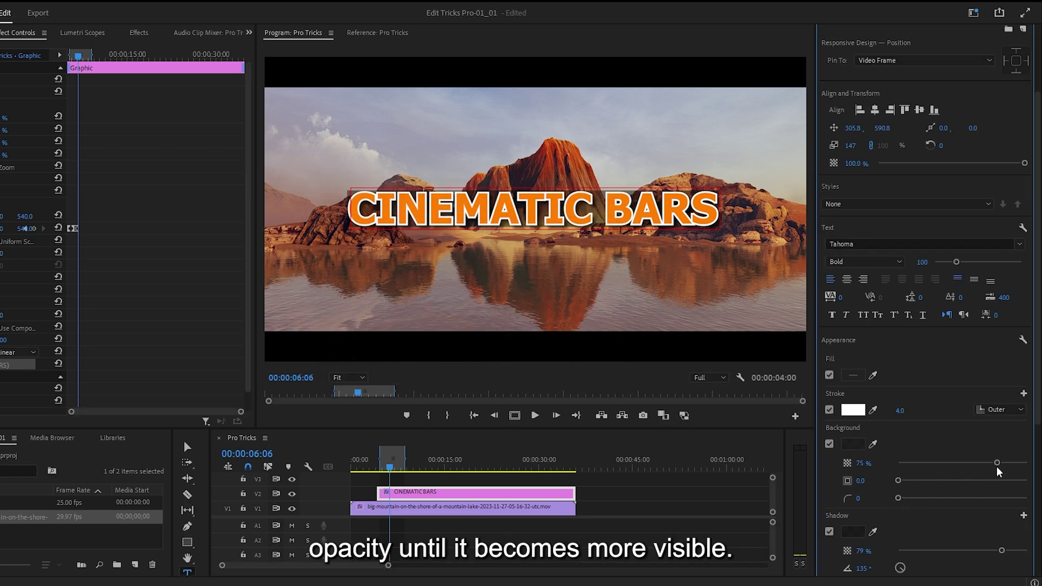
Step: Raise the text background's opacity to 100%, enlarge it around the letters, and preview the title animation
drag(999, 463, 1027, 463)
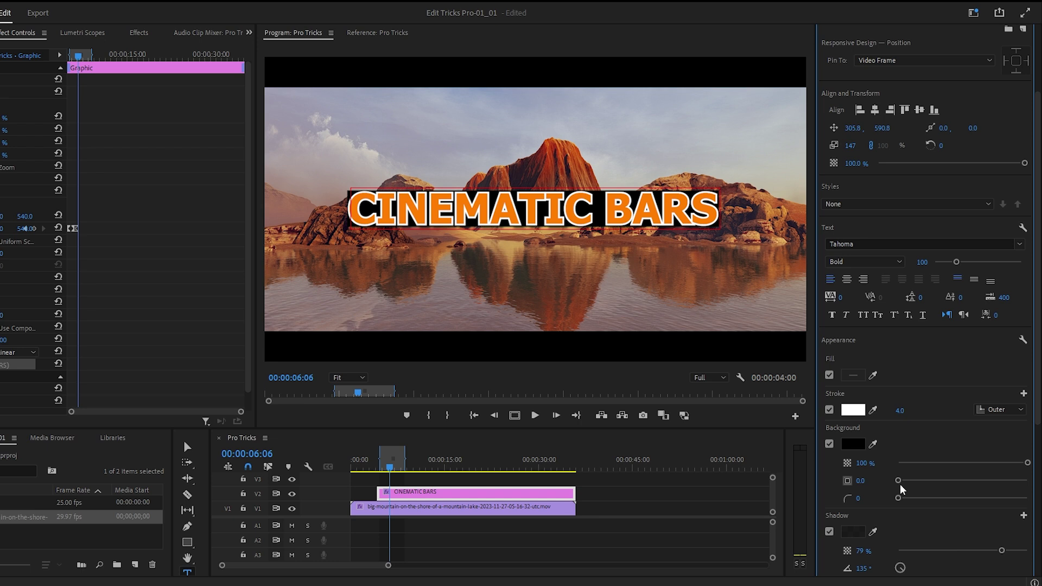
drag(898, 480, 922, 498)
click(386, 466)
key(space)
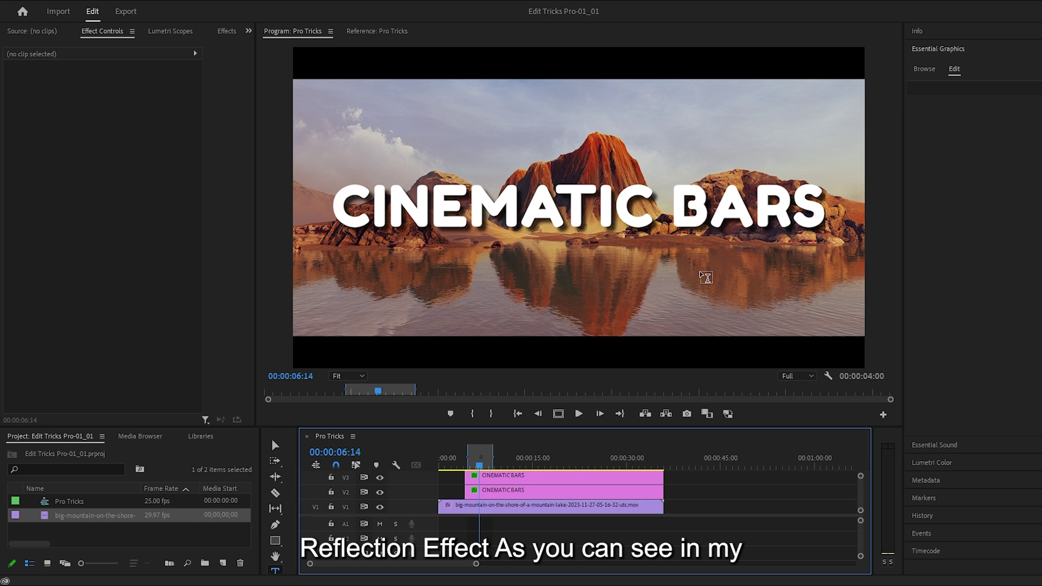
Step: Delete the CINEMATIC BARS clip on V3 and duplicate the V2 title clip onto V3 in its place
key(v)
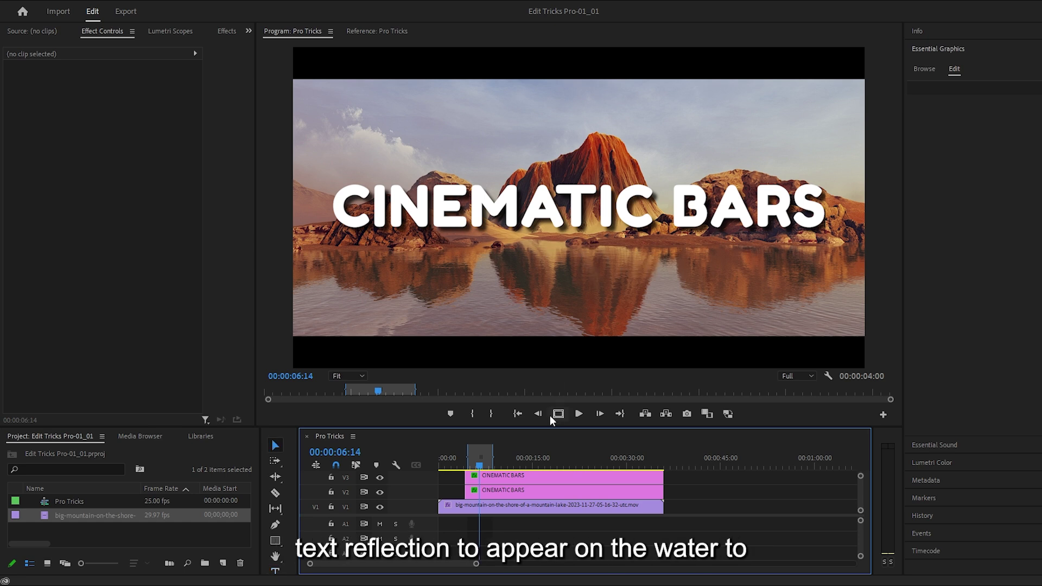
click(565, 481)
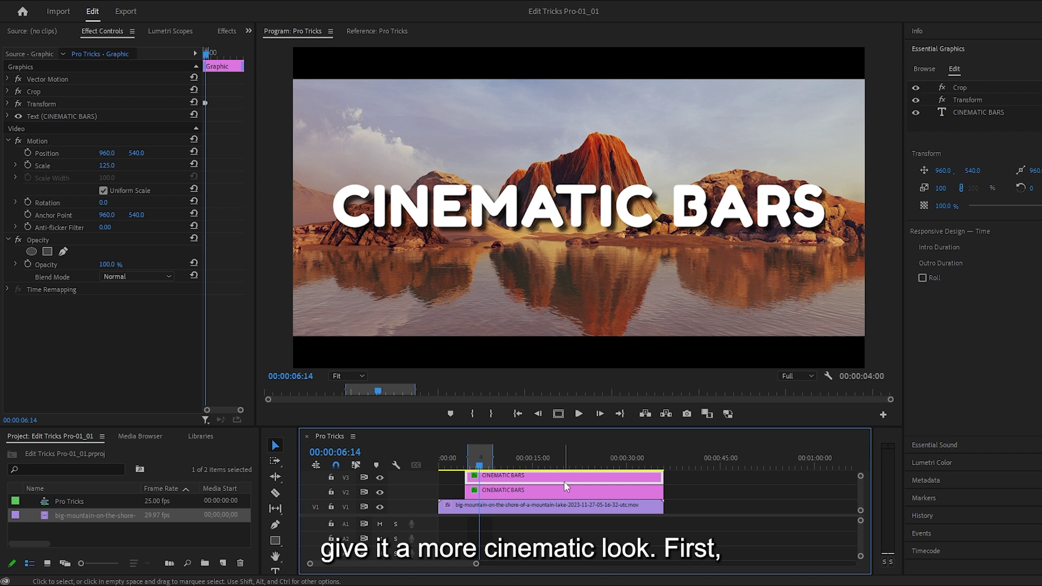
key(Delete)
click(495, 493)
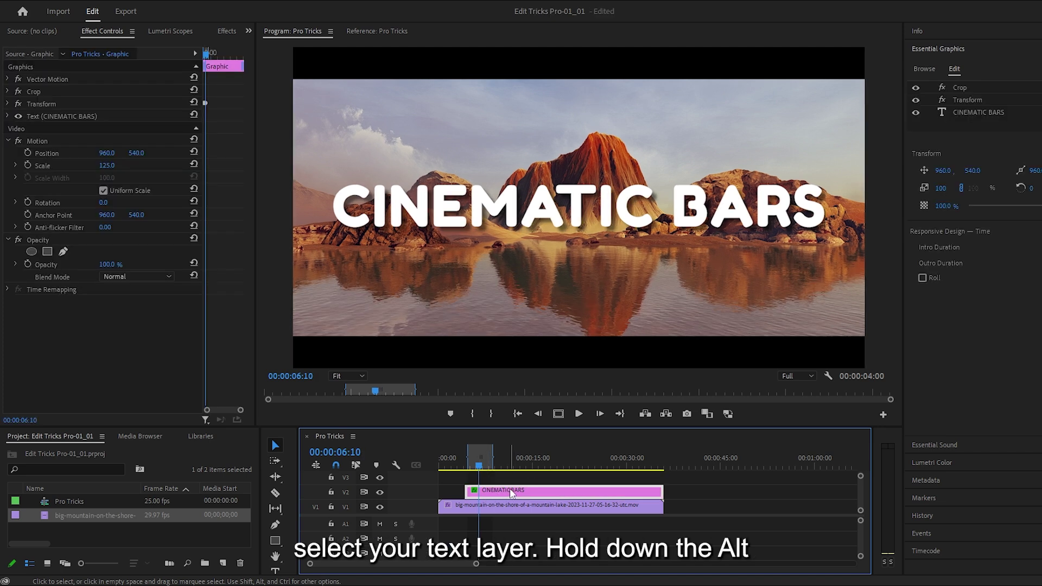
drag(508, 490, 508, 483)
click(600, 480)
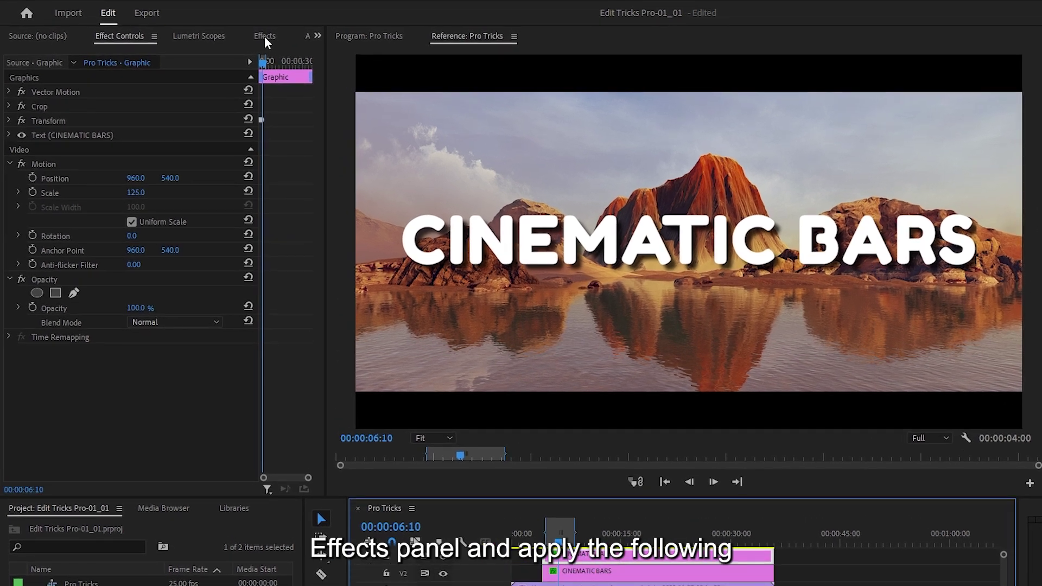
Step: Apply the Vertical Flip, Linear Wipe and Gaussian Blur effects to the duplicated title clip on V3
click(262, 35)
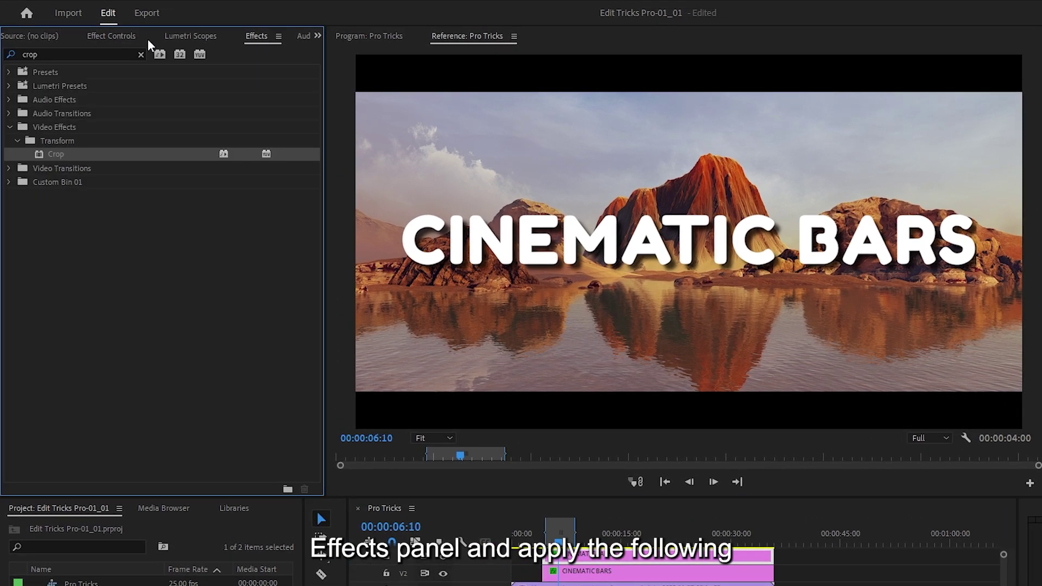
click(103, 55)
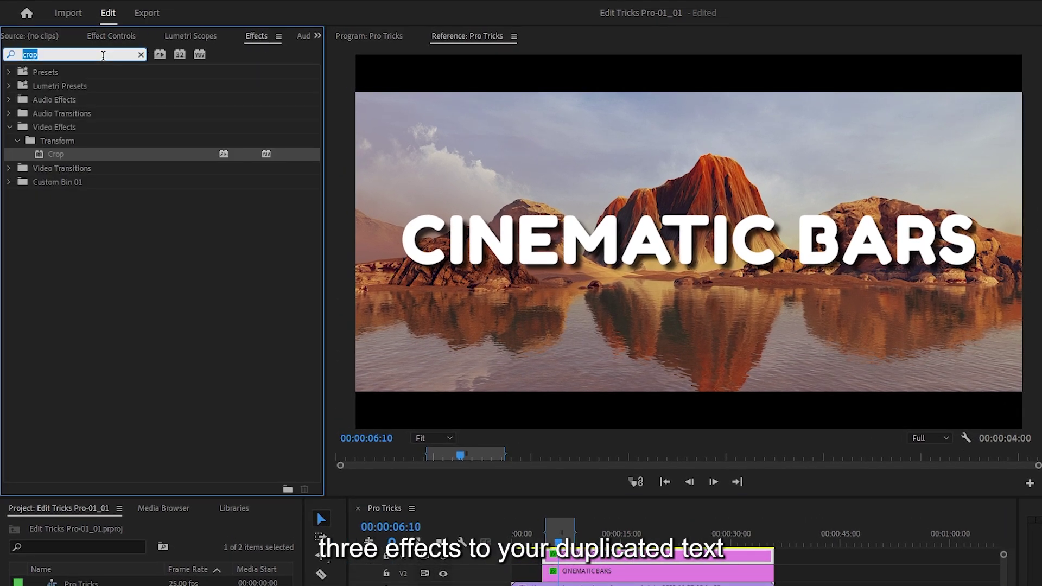
text(vert)
click(70, 241)
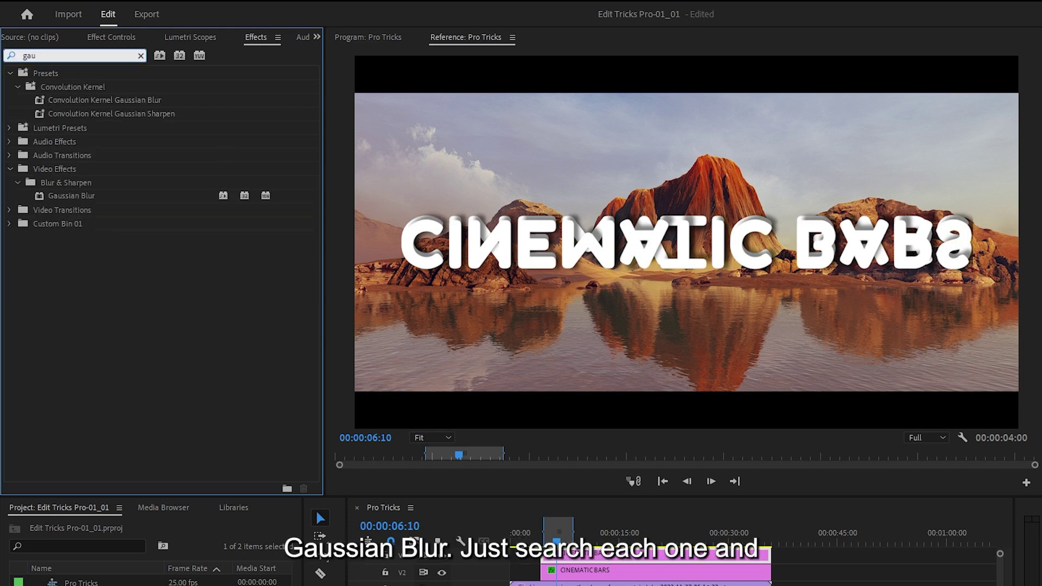
click(59, 196)
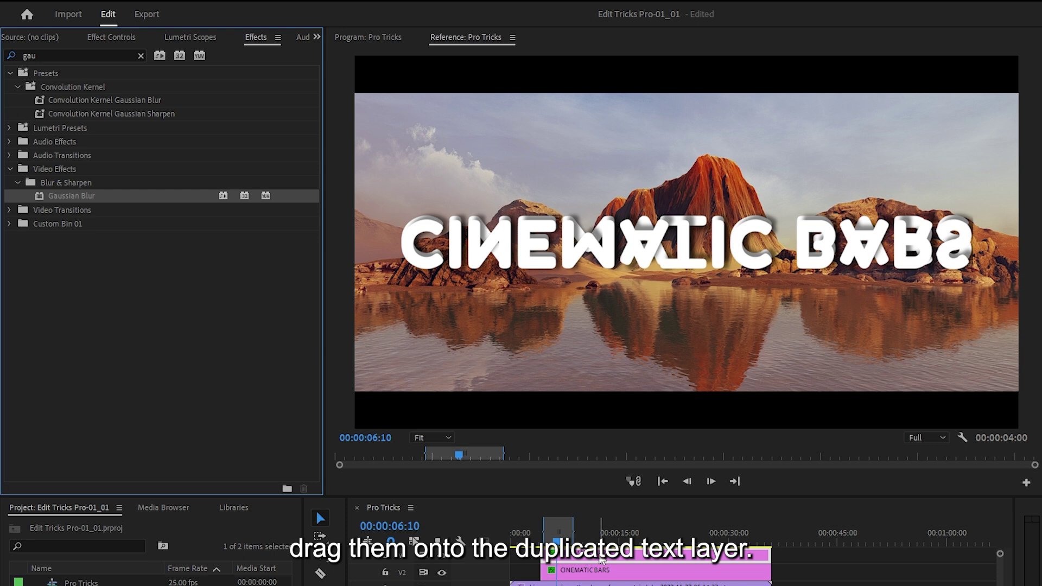
Step: Collapse the added effects' settings and set the flipped title's vertical Motion Position to 752
click(120, 42)
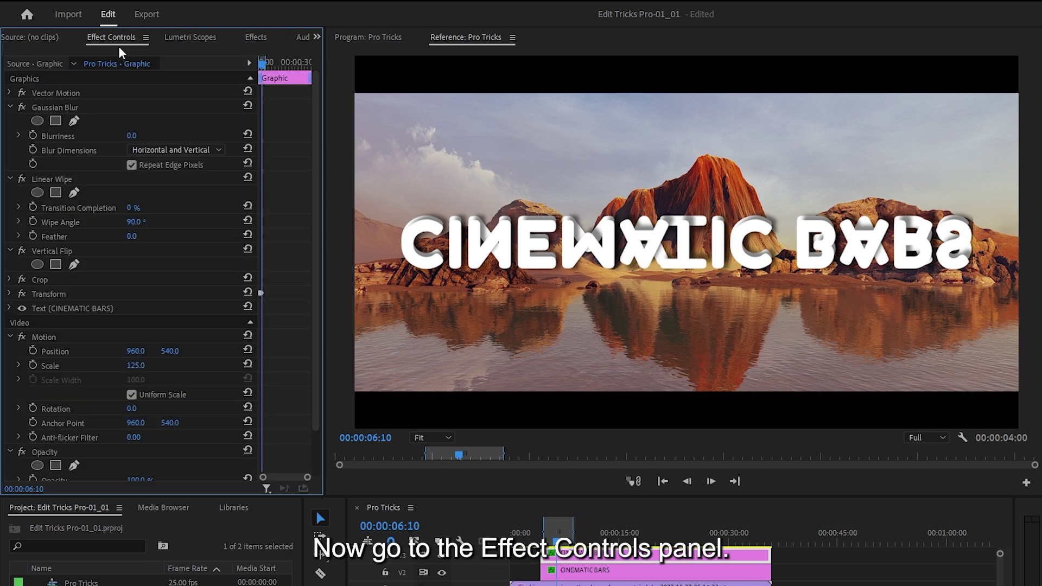
click(11, 108)
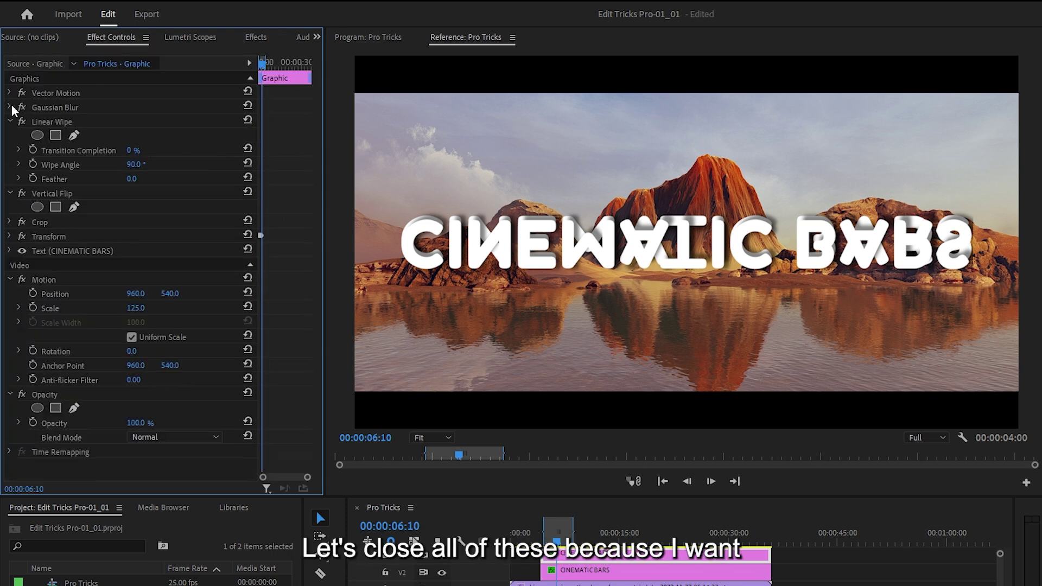
click(11, 122)
click(9, 136)
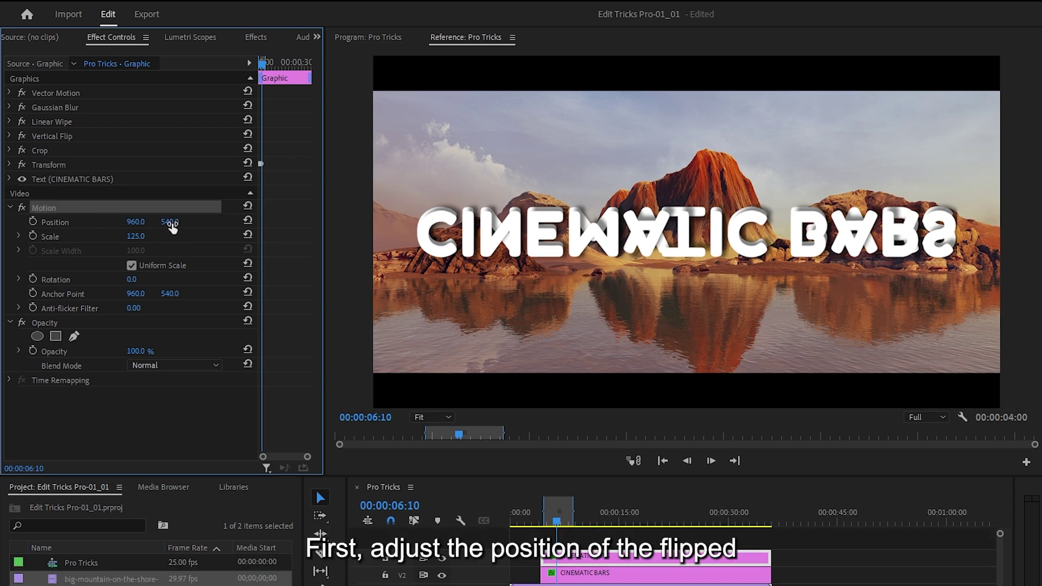
drag(171, 222, 286, 223)
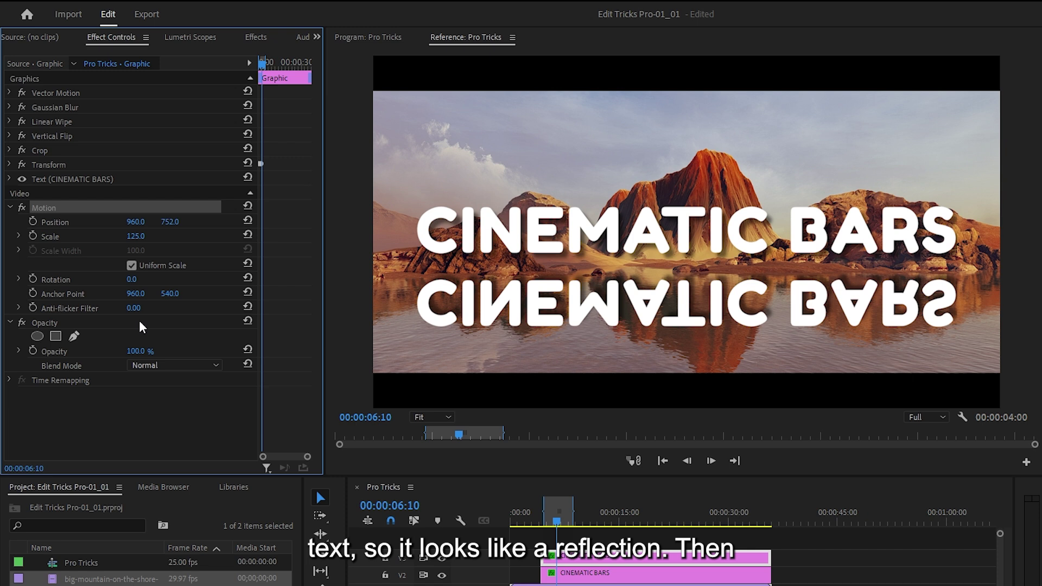
Step: Try opacities of 50%, 60% and 40% on the flipped title clip
click(138, 351)
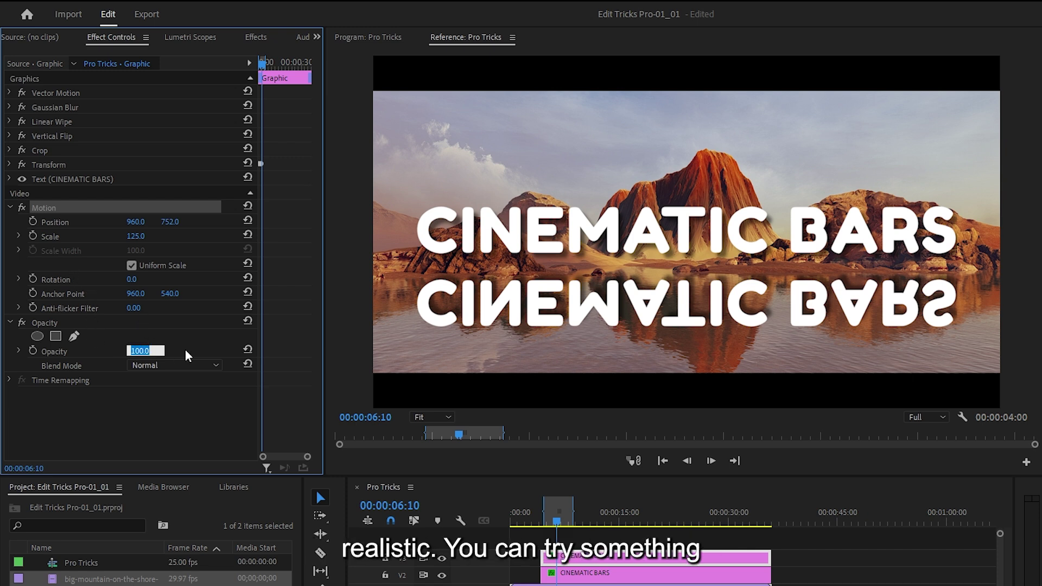
text(50)
key(Return)
click(146, 347)
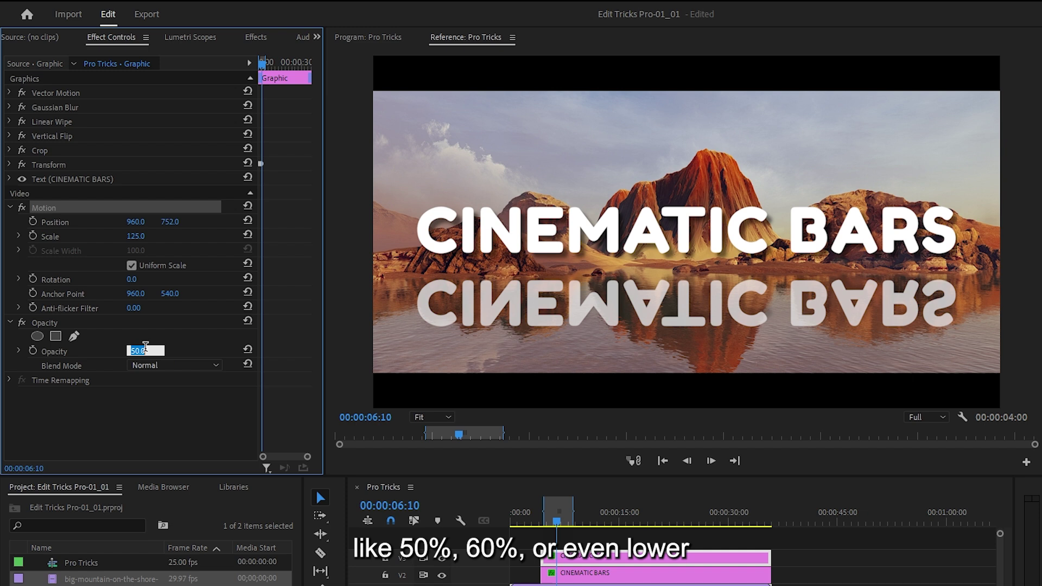
text(60)
key(Return)
click(145, 348)
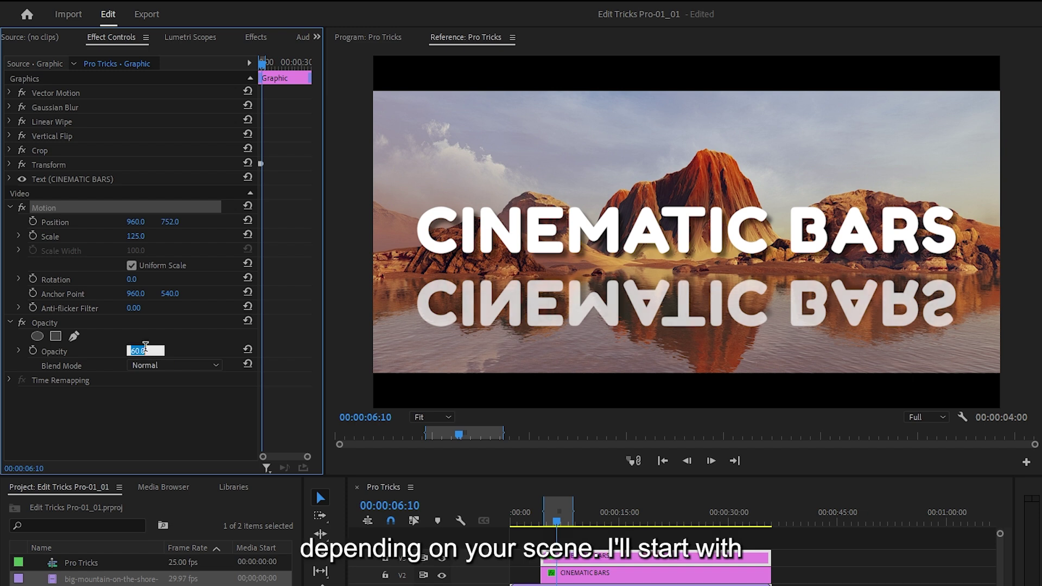
text(40)
key(Return)
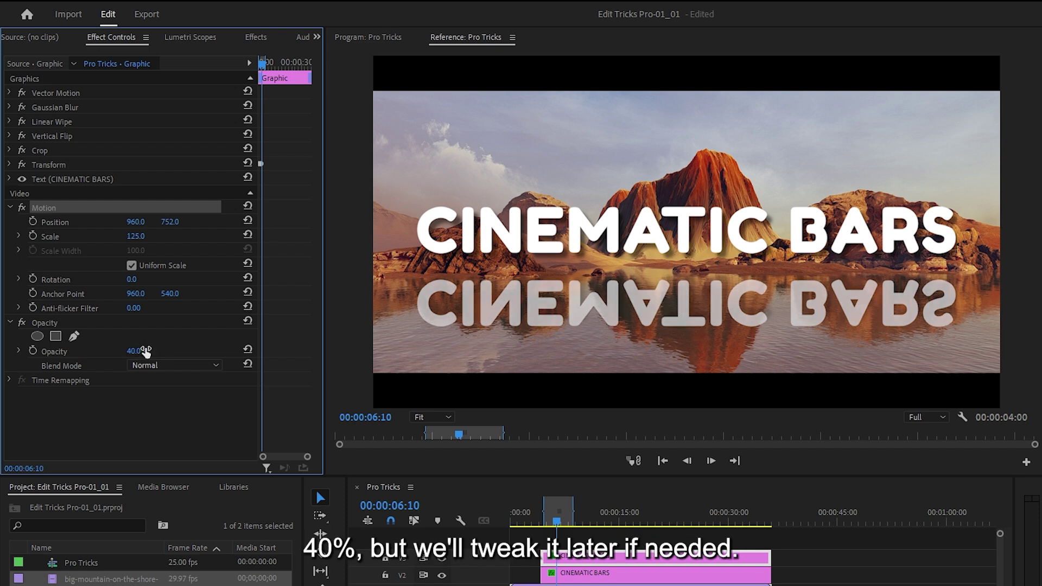
Step: Set the flipped title's Linear Wipe to a 0° Wipe Angle and 50% Transition Completion
click(11, 208)
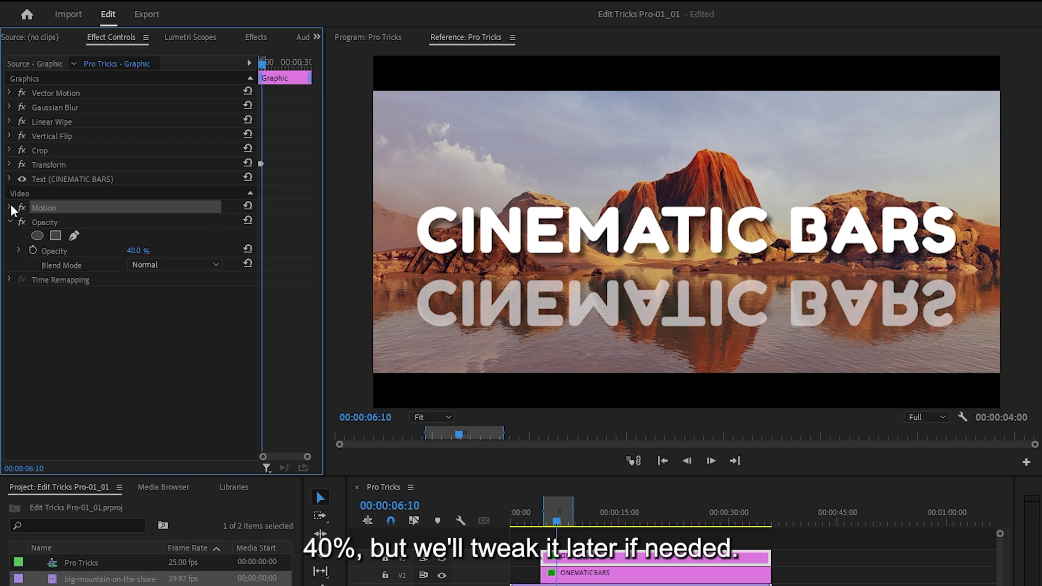
click(10, 122)
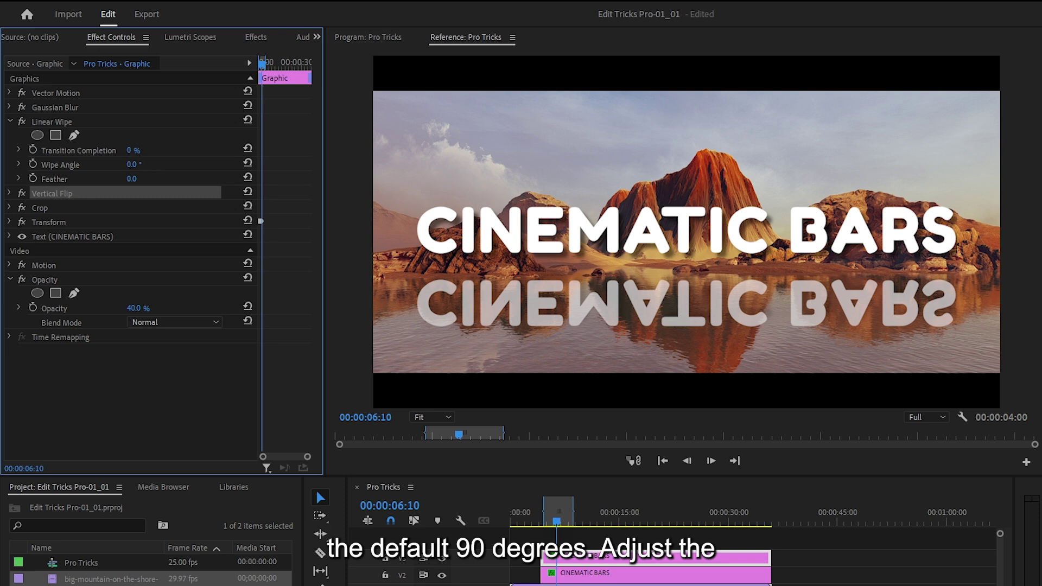
drag(133, 151, 158, 151)
click(137, 150)
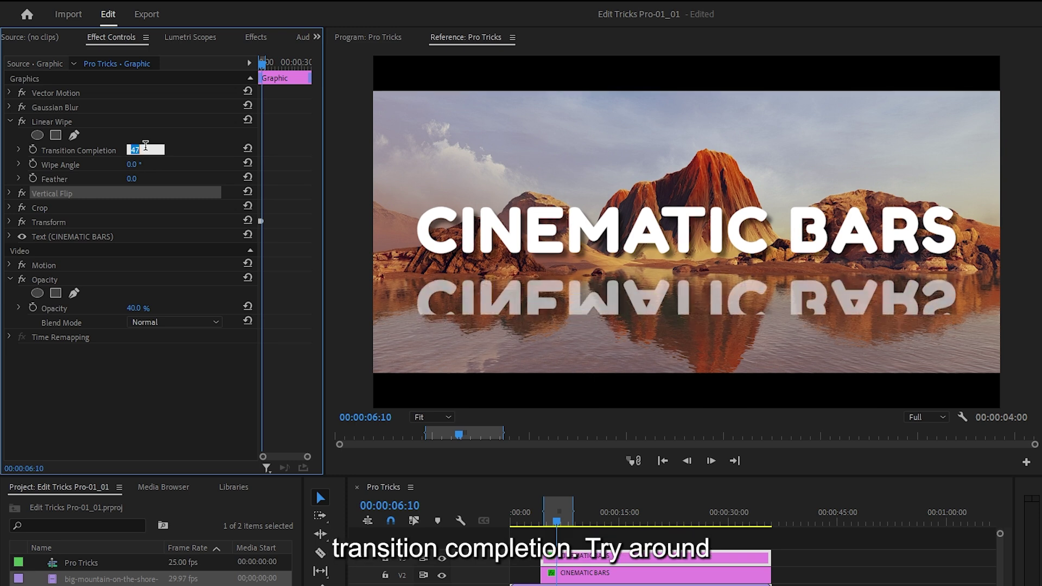
text(50)
key(Return)
Step: Refine the Linear Wipe to 49% Transition Completion with Feather 70, and lower the flipped title's opacity to 17%
click(144, 150)
text(55)
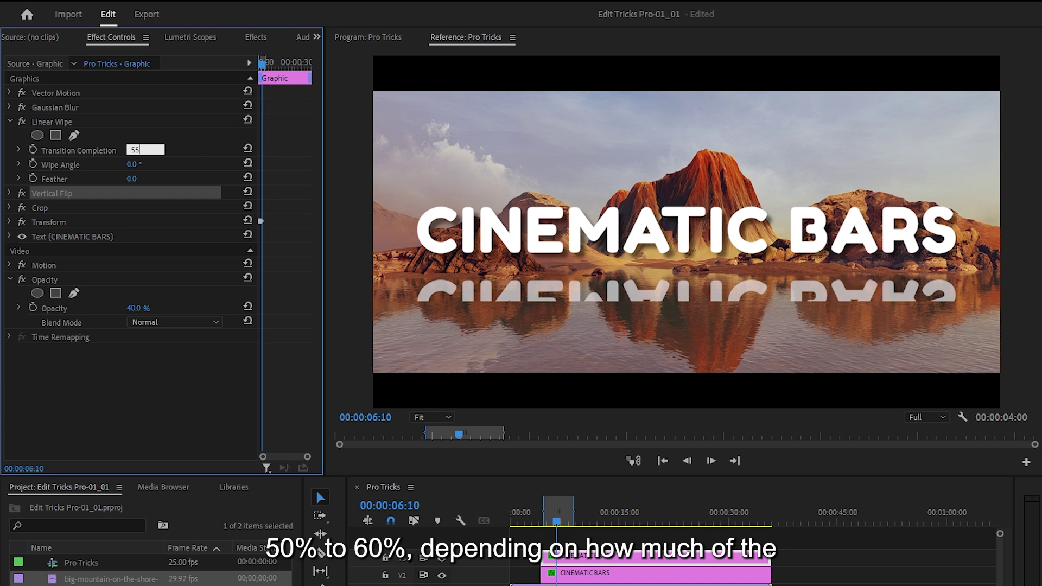
key(Return)
text(45)
key(Return)
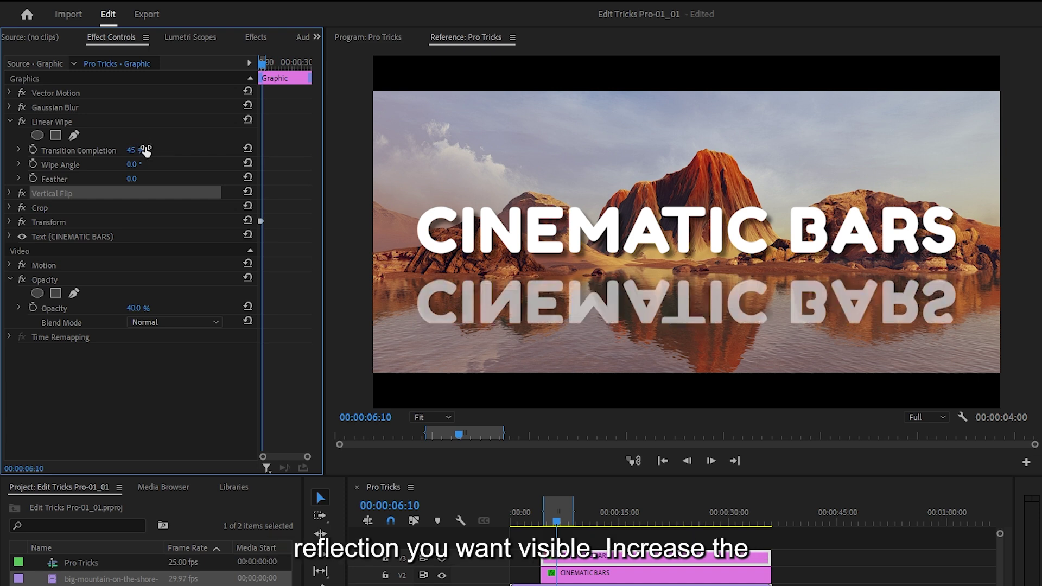
drag(131, 179, 146, 179)
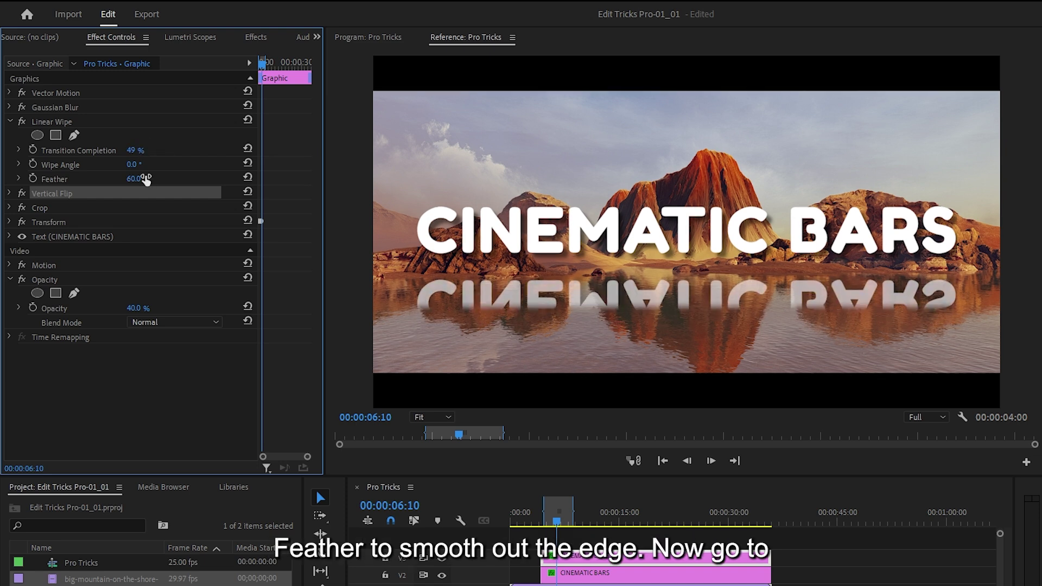
key(Return)
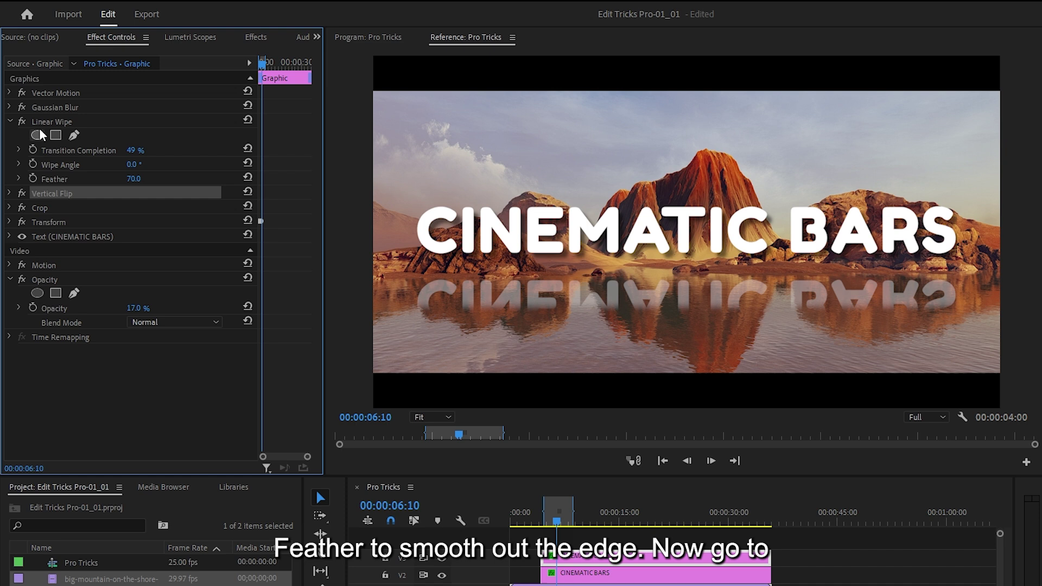
Step: Set the flipped title's Gaussian Blur dimensions to Horizontal and raise its Blurriness slightly
click(9, 108)
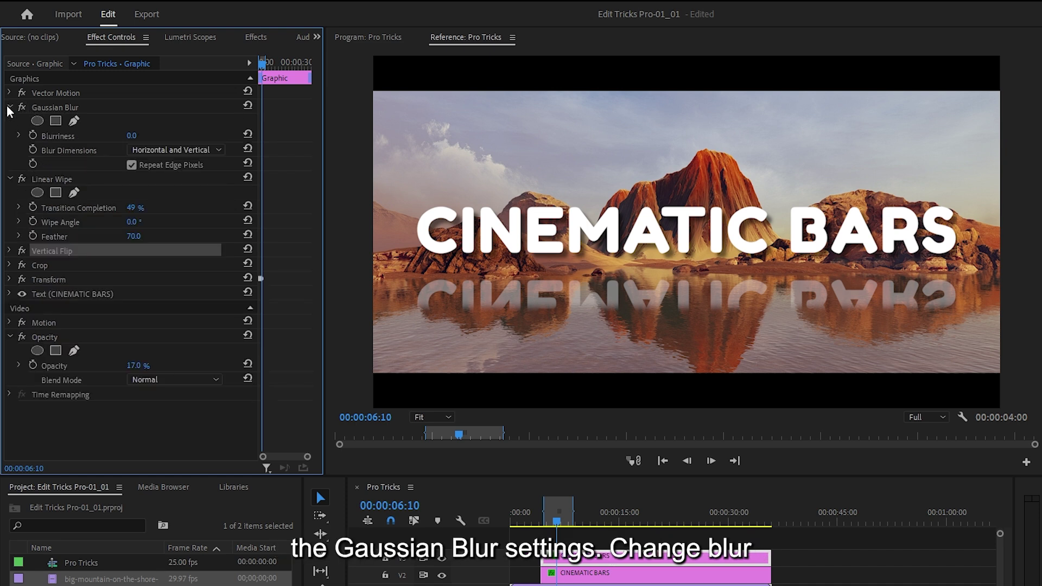
click(157, 151)
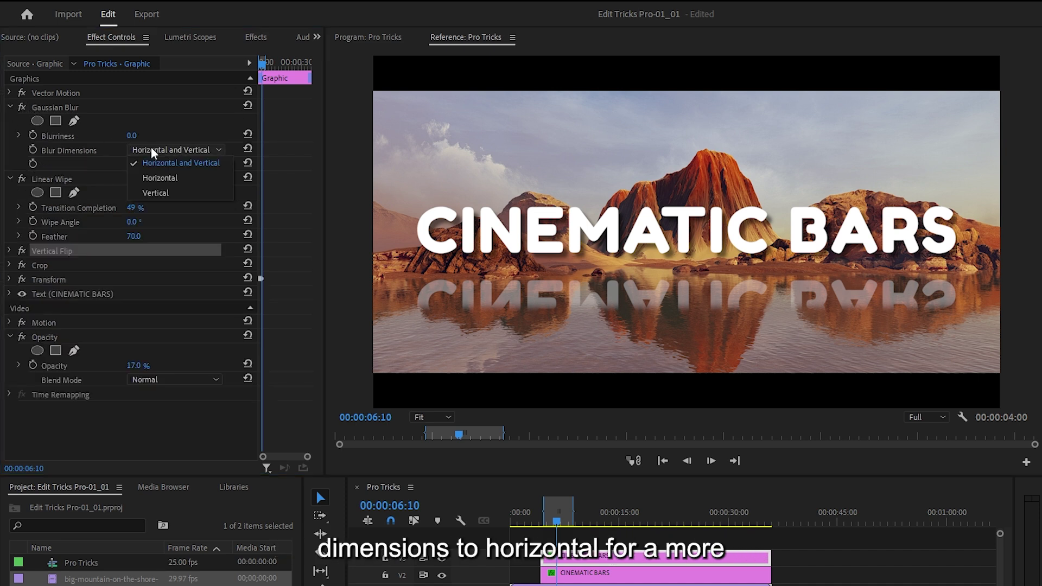
click(156, 179)
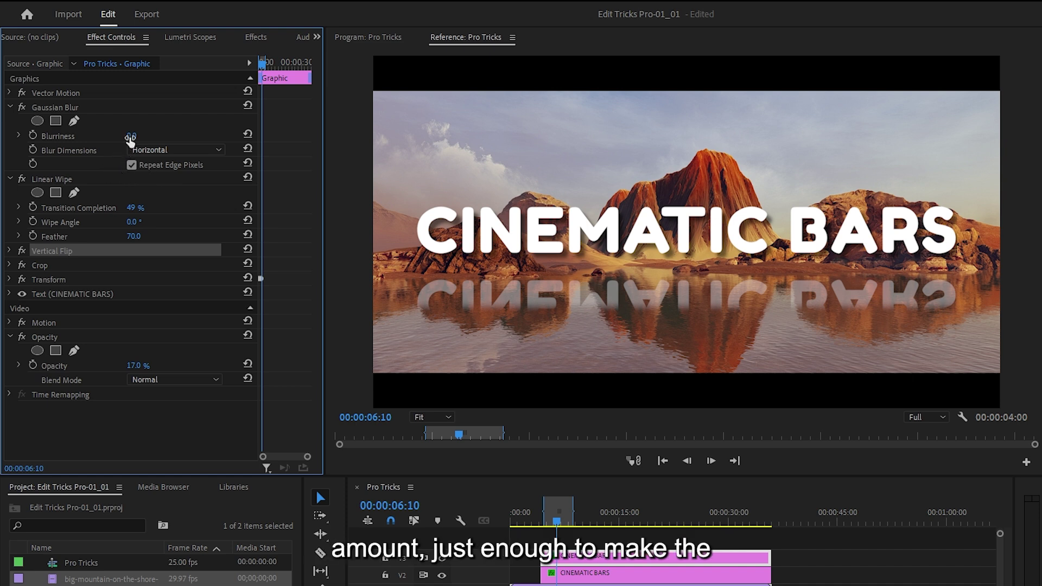
drag(132, 136, 136, 136)
click(136, 134)
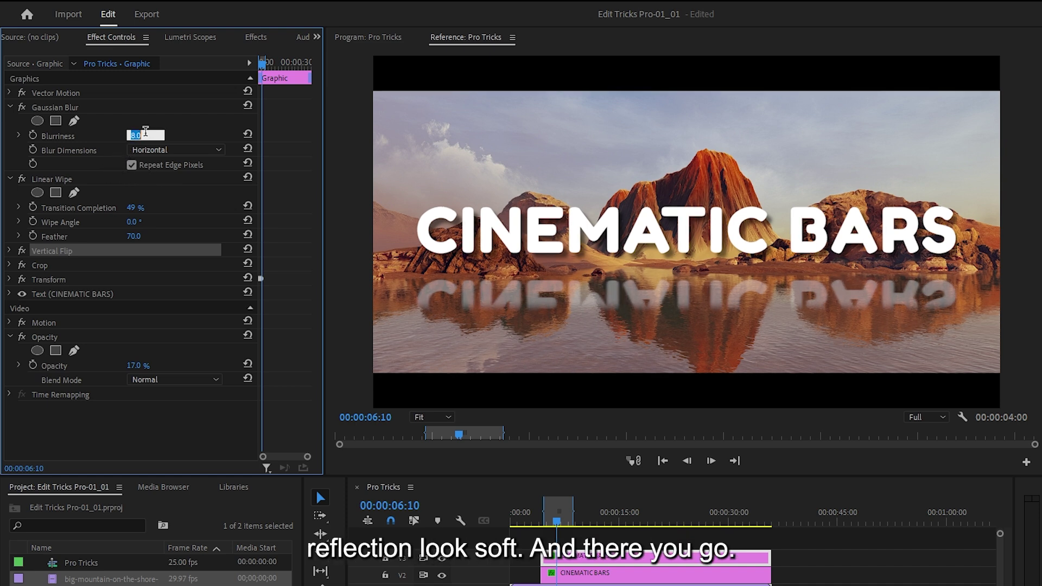